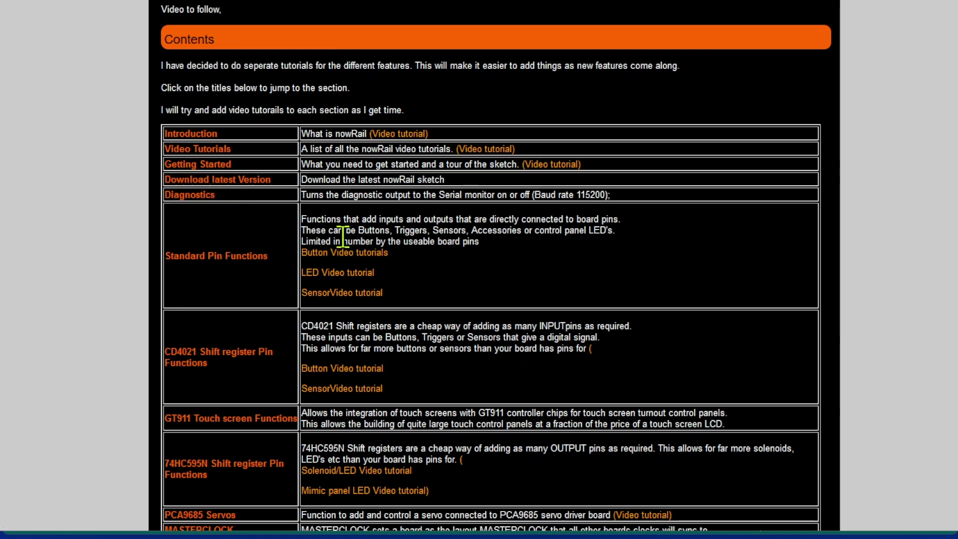
Step: Go to the JMRI section of the nowRail documentation and review the user_setup.h lines that need changing
{"action": "scroll", "coordinate": [344, 236], "scroll_direction": "down", "scroll_amount": 5}
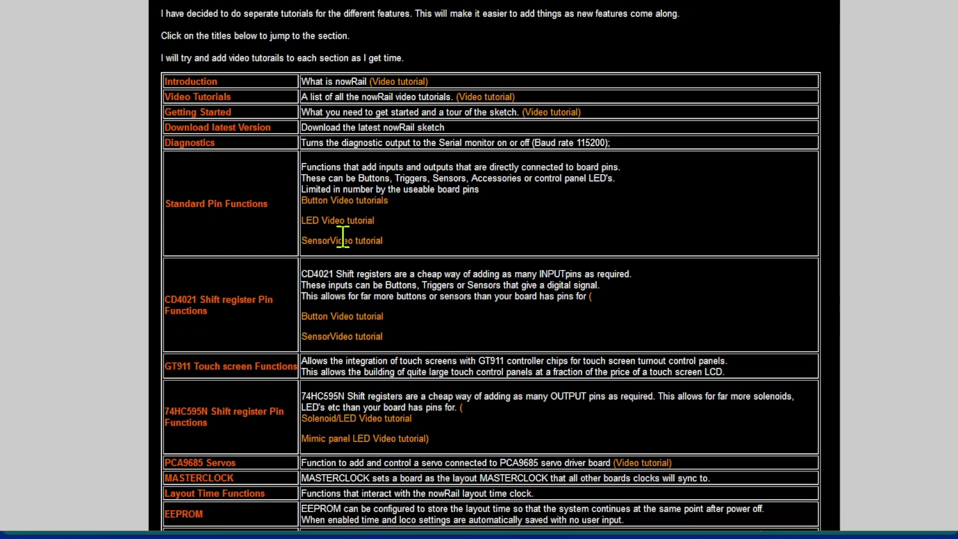
{"action": "scroll", "coordinate": [343, 238], "scroll_direction": "down", "scroll_amount": 1}
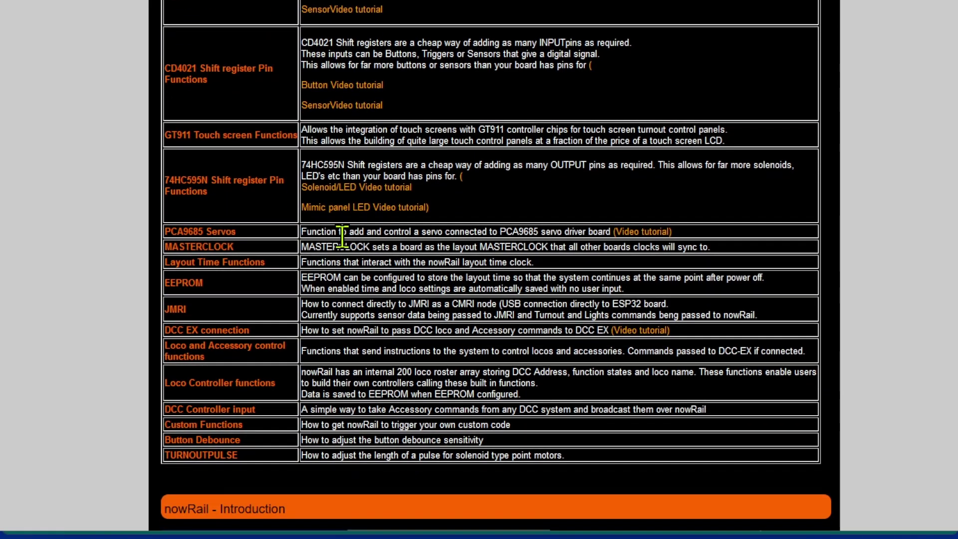
{"action": "left_click", "coordinate": [175, 310]}
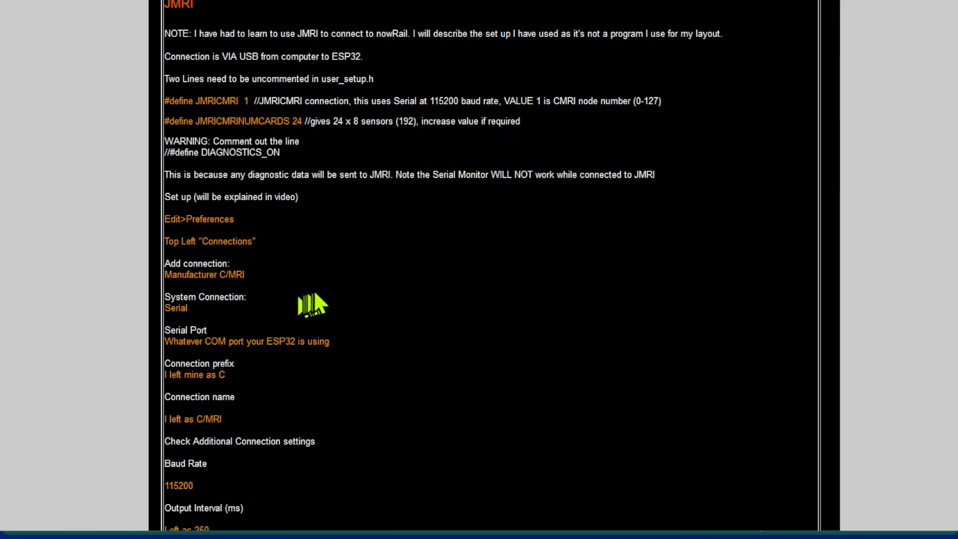
{"action": "scroll", "coordinate": [322, 285], "scroll_direction": "up", "scroll_amount": 2}
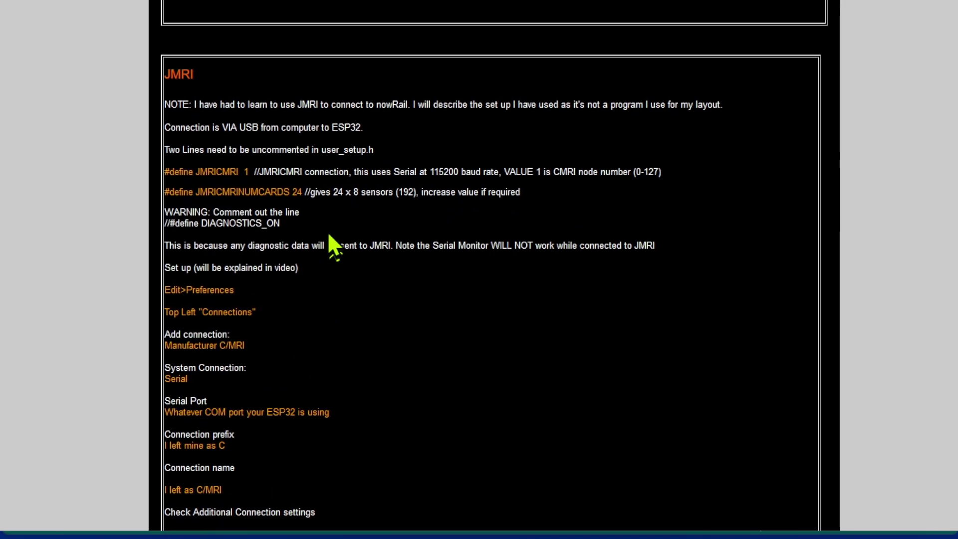
{"action": "left_click_drag", "start_coordinate": [283, 225], "coordinate": [166, 174]}
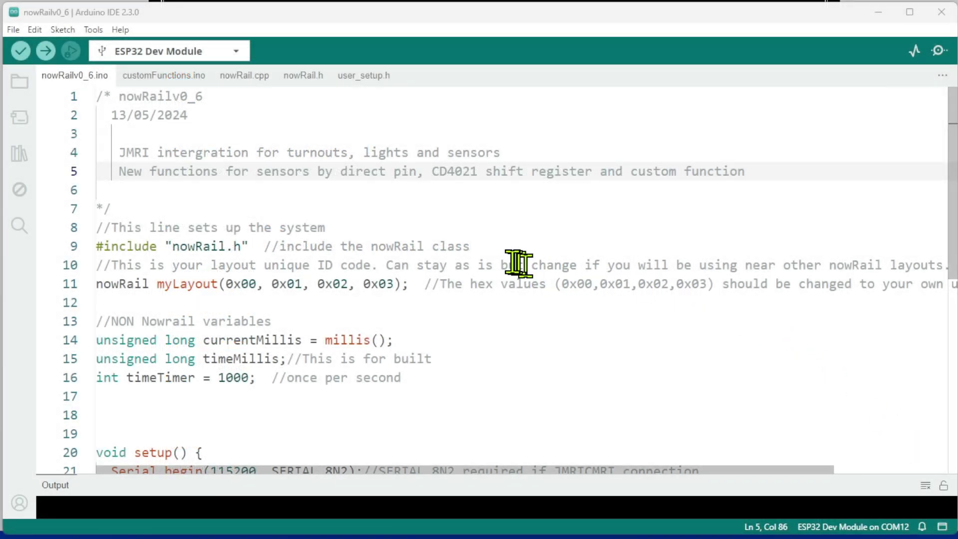
Step: Switch to the Arduino IDE and examine the Serial.begin baud rate and SERIAL_8N2 setting in the main sketch's setup() function
{"action": "scroll", "coordinate": [510, 259], "scroll_direction": "down", "scroll_amount": 4}
{"action": "scroll", "coordinate": [486, 253], "scroll_direction": "down", "scroll_amount": 3}
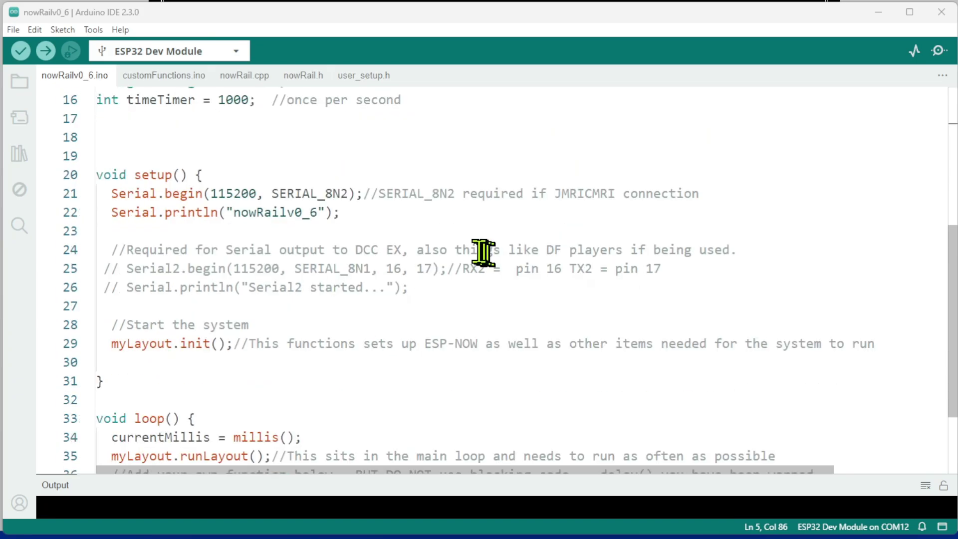
{"action": "scroll", "coordinate": [475, 252], "scroll_direction": "up", "scroll_amount": 1}
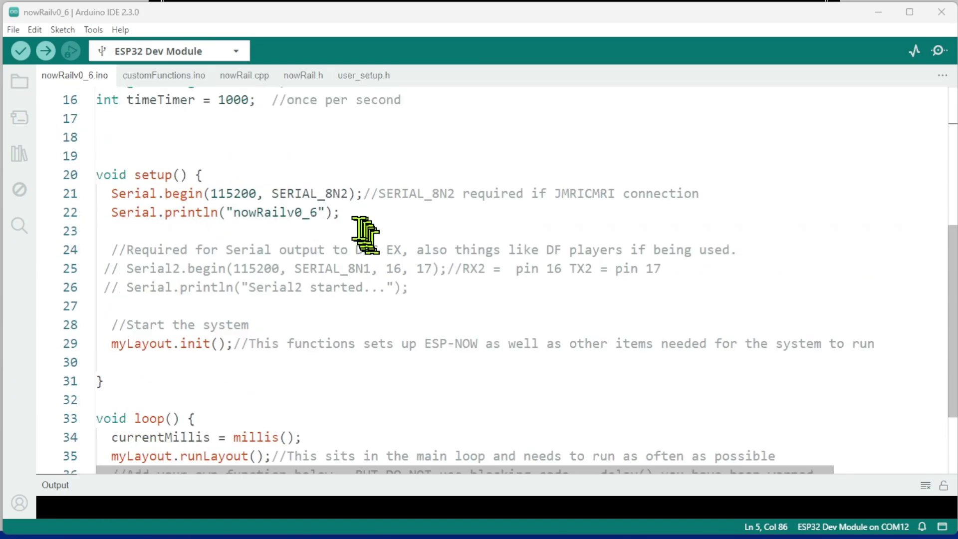
{"action": "left_click_drag", "start_coordinate": [342, 212], "coordinate": [105, 195]}
{"action": "left_click", "coordinate": [385, 225]}
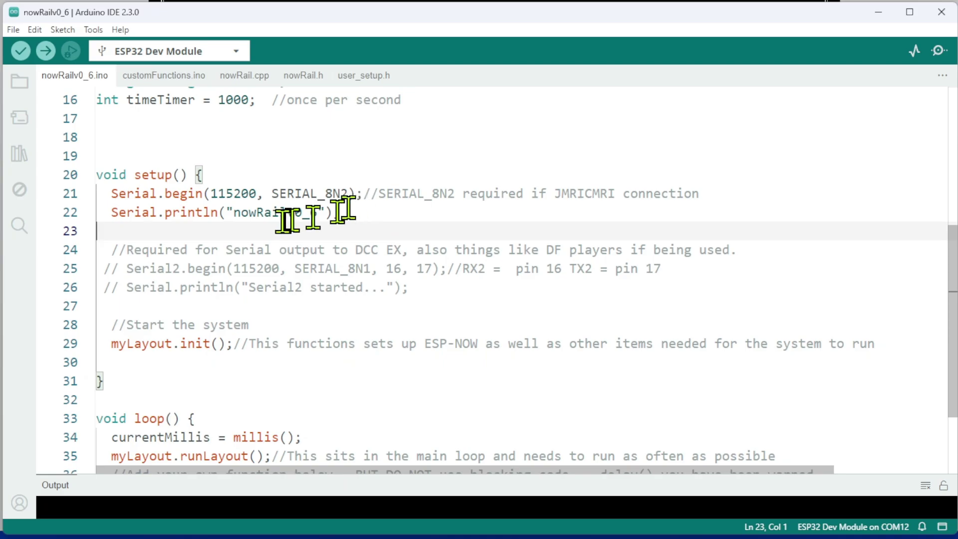
{"action": "left_click_drag", "start_coordinate": [255, 194], "coordinate": [212, 195]}
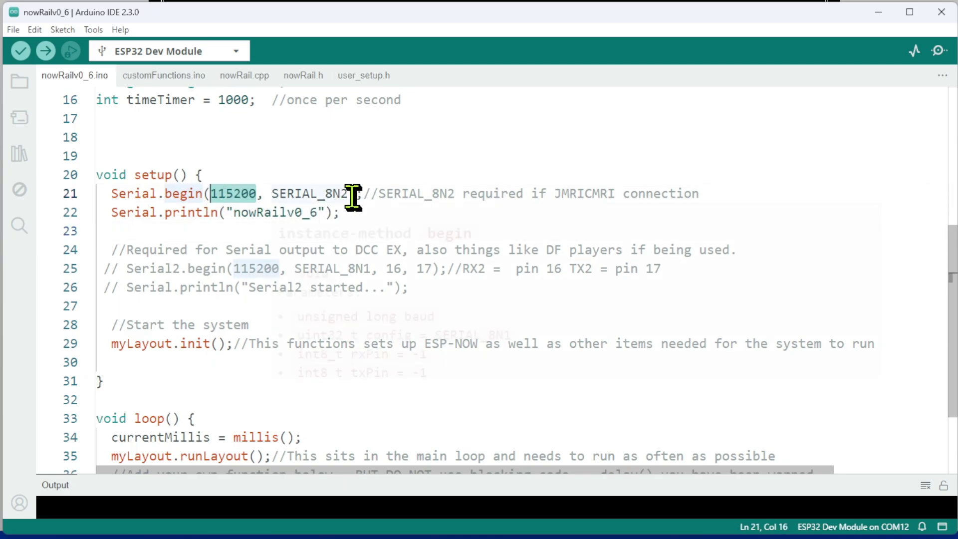
{"action": "left_click_drag", "start_coordinate": [348, 194], "coordinate": [276, 198]}
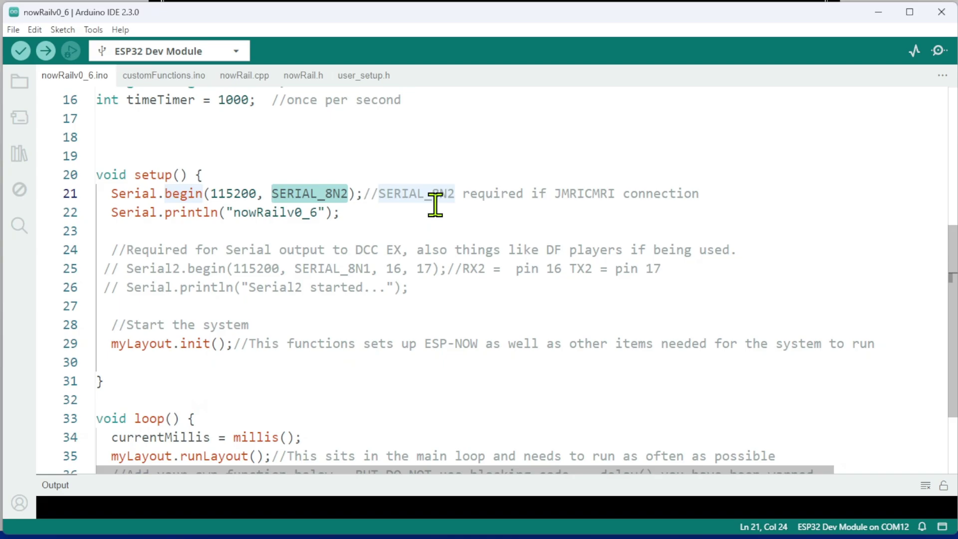
{"action": "left_click", "coordinate": [382, 217]}
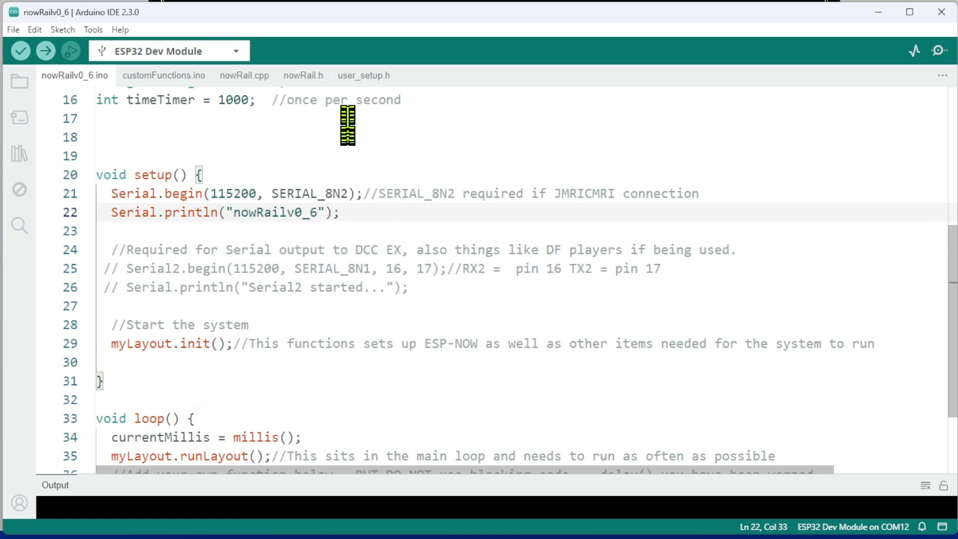
Step: Uncomment the JMRICMRI define with node number 1 in user_setup.h
{"action": "left_click", "coordinate": [357, 77]}
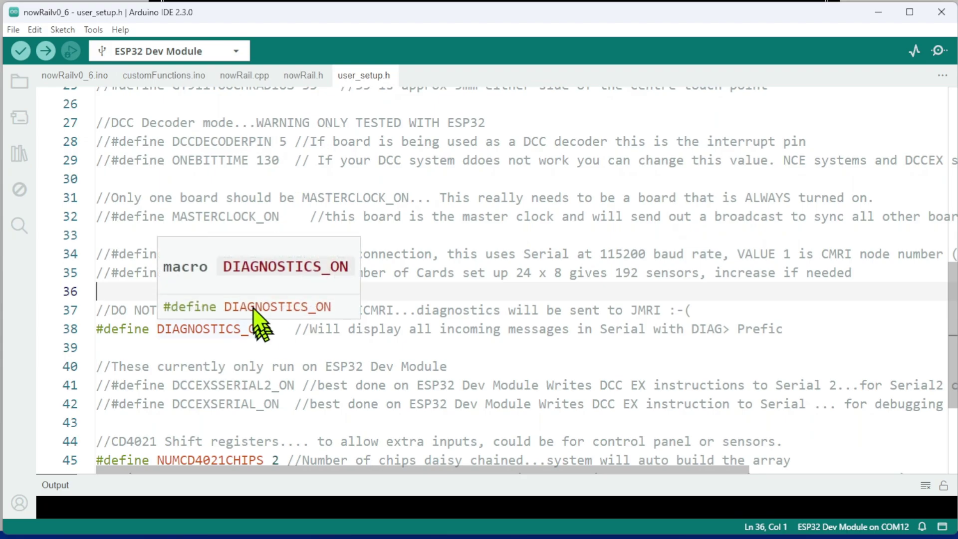
{"action": "left_click_drag", "start_coordinate": [271, 254], "coordinate": [111, 257]}
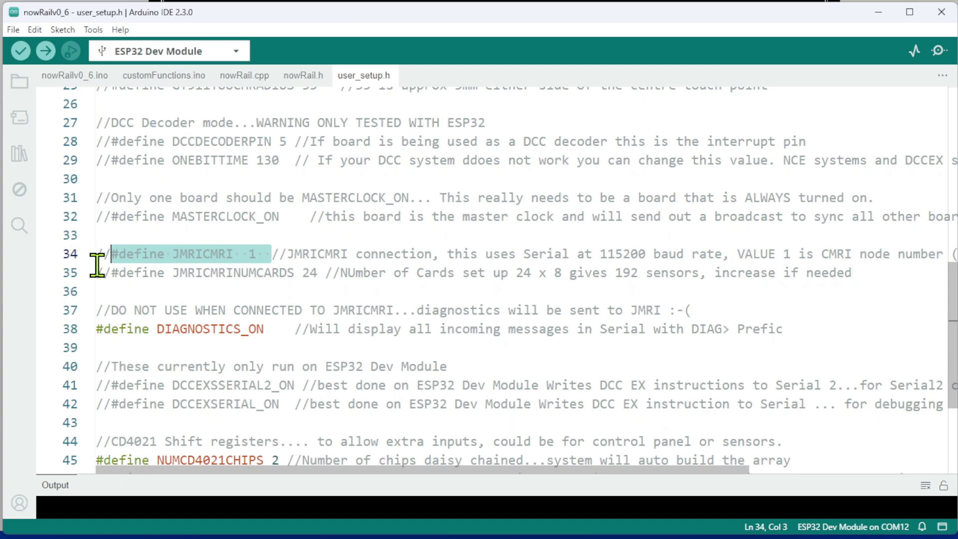
{"action": "left_click", "coordinate": [106, 254]}
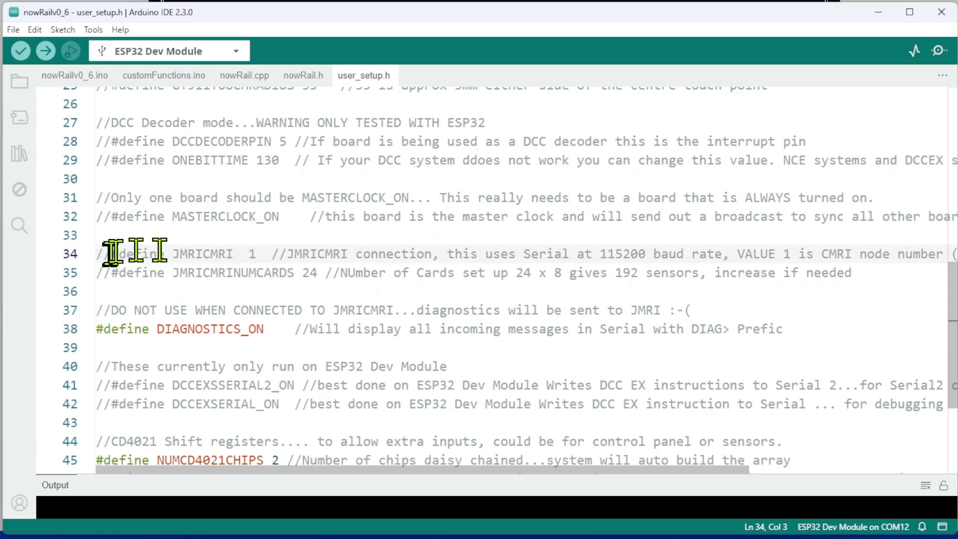
{"action": "key", "text": "BackSpace"}
{"action": "key", "text": "BackSpace"}
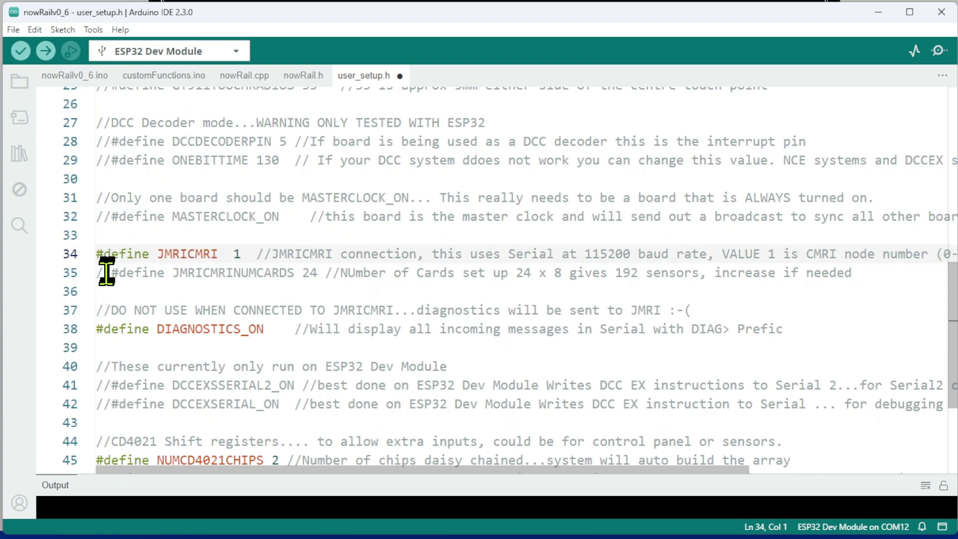
{"action": "key", "text": "ctrl+s"}
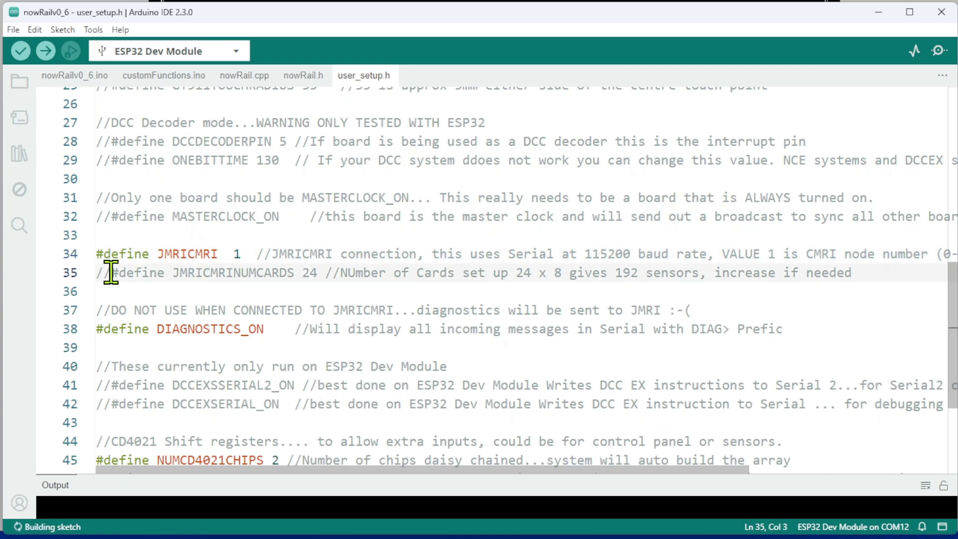
Step: Uncomment the JMRICMRINUMCARDS 24 define and comment out the DIAGNOSTICS_ON define in user_setup.h
{"action": "key", "text": "BackSpace"}
{"action": "key", "text": "BackSpace"}
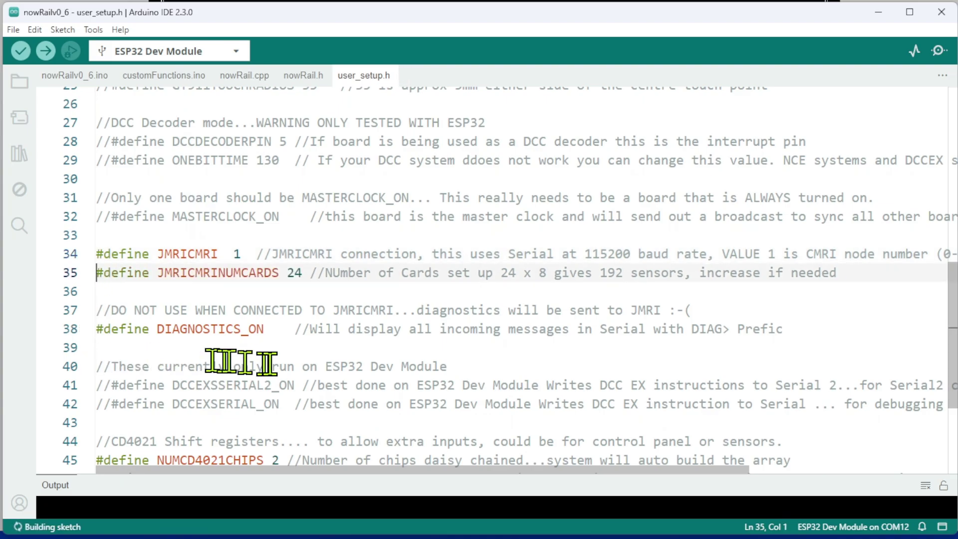
{"action": "left_click", "coordinate": [98, 329]}
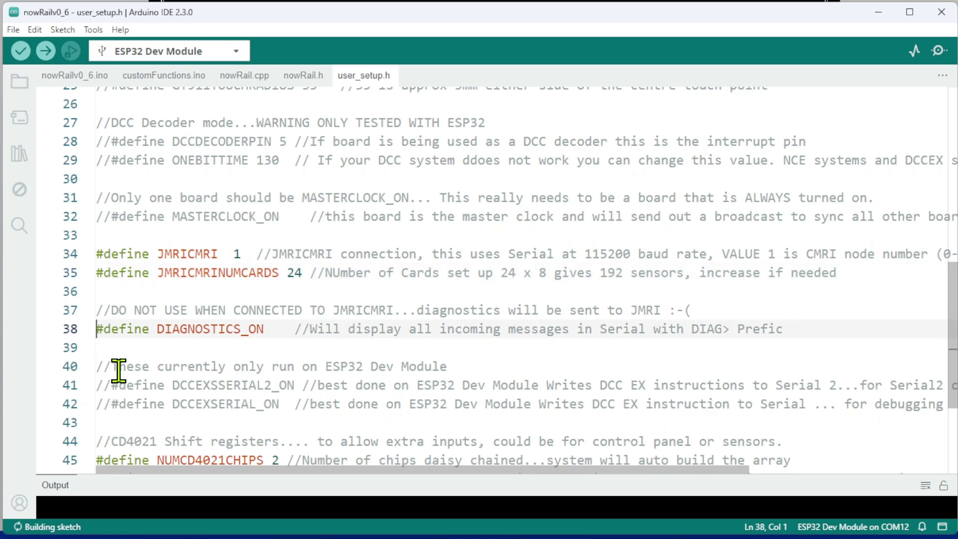
{"action": "type", "text": "//"}
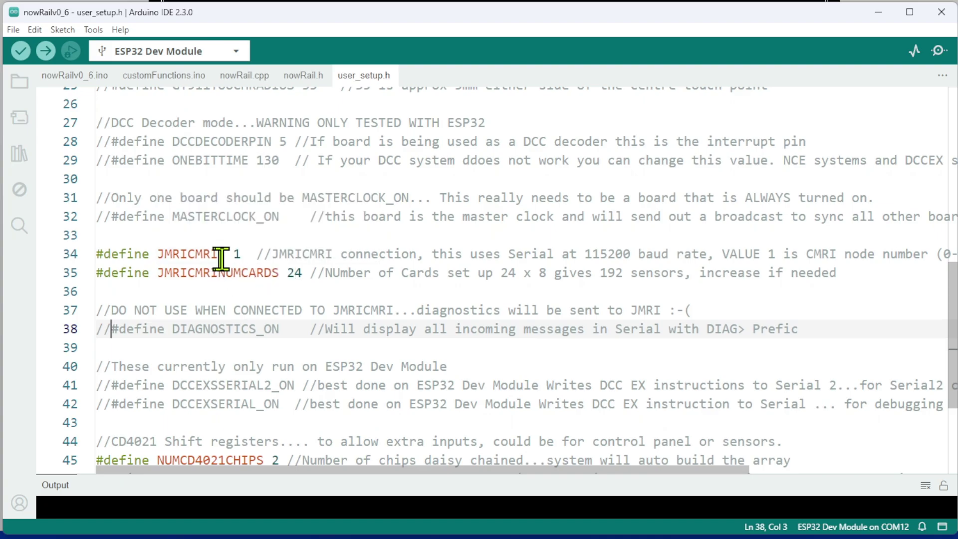
Step: Examine the JMRICMRI node number and the JMRICMRINUMCARDS card count line in user_setup.h
{"action": "left_click_drag", "start_coordinate": [221, 259], "coordinate": [238, 258]}
{"action": "left_click", "coordinate": [343, 270]}
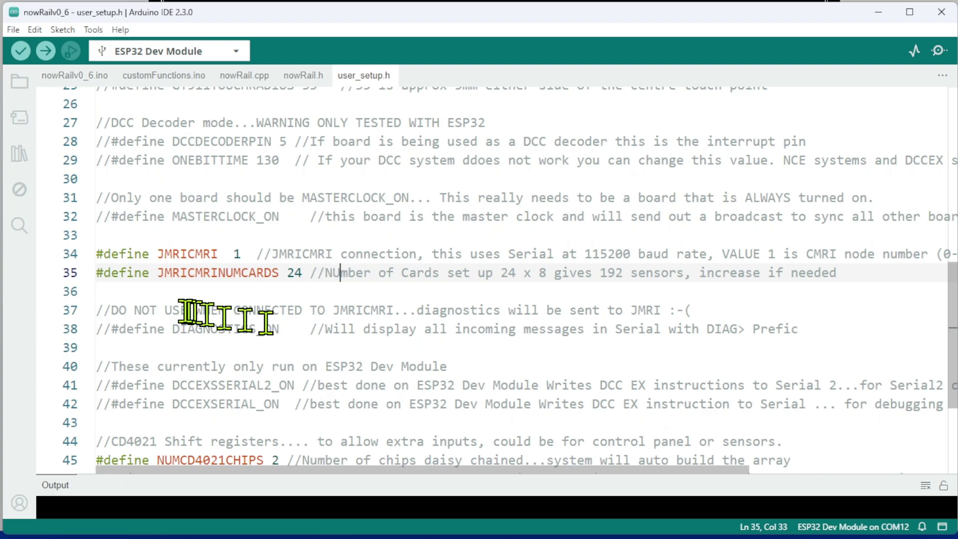
{"action": "left_click_drag", "start_coordinate": [159, 276], "coordinate": [283, 274]}
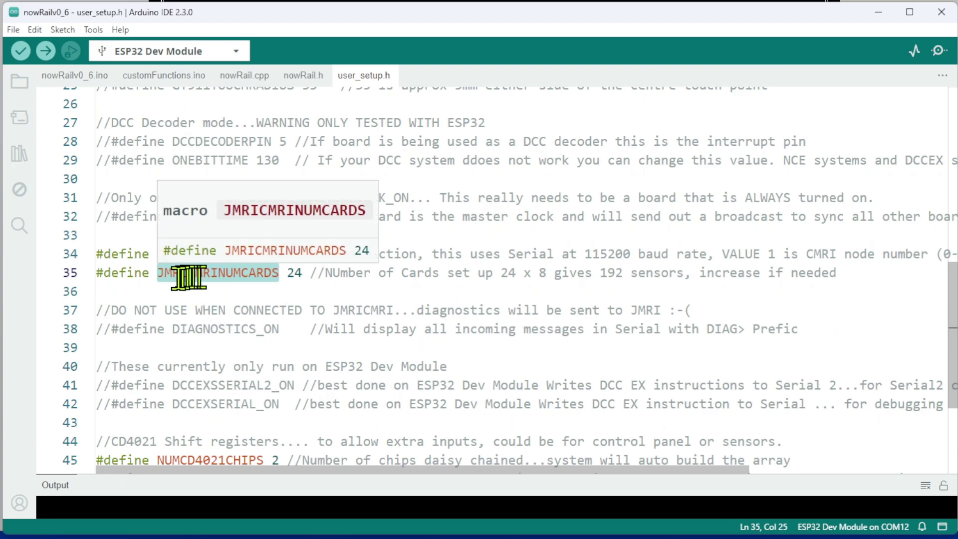
{"action": "left_click", "coordinate": [156, 277]}
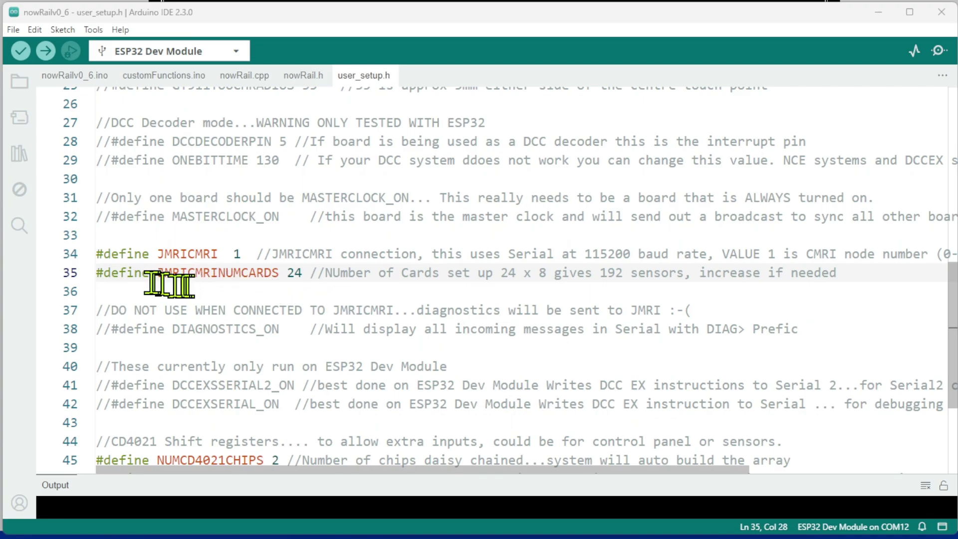
{"action": "left_click_drag", "start_coordinate": [98, 273], "coordinate": [837, 278]}
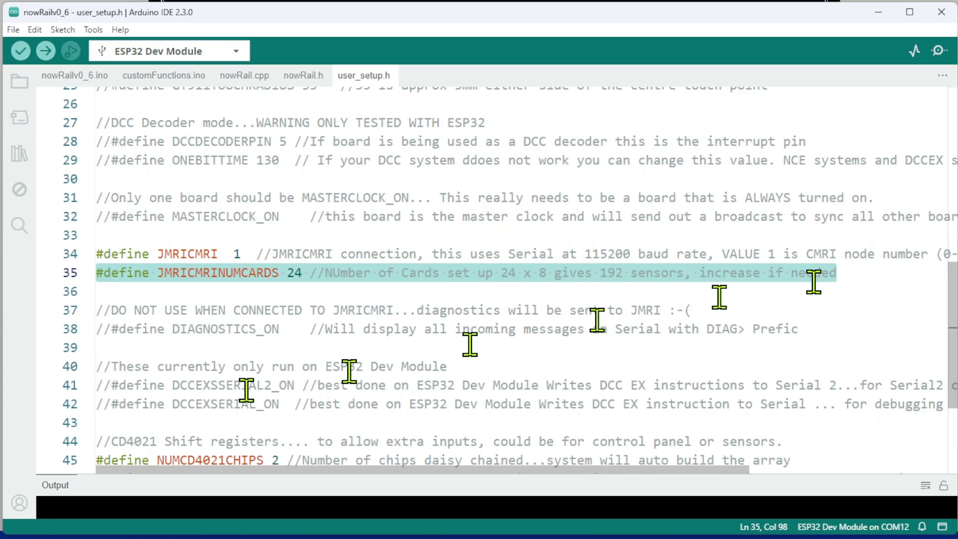
{"action": "left_click", "coordinate": [307, 278]}
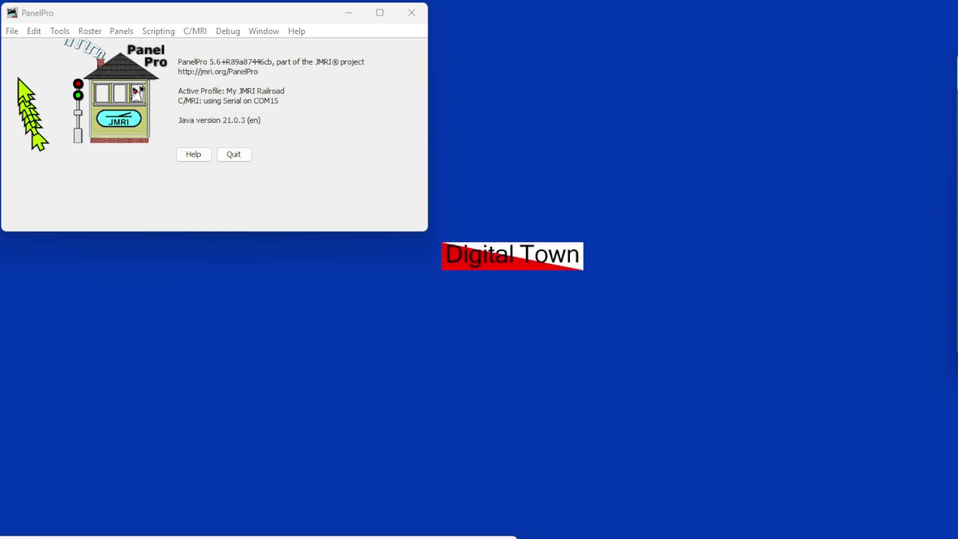
Step: Switch to JMRI PanelPro and open its preferences to review the C/MRI serial connection settings
{"action": "left_click", "coordinate": [34, 32]}
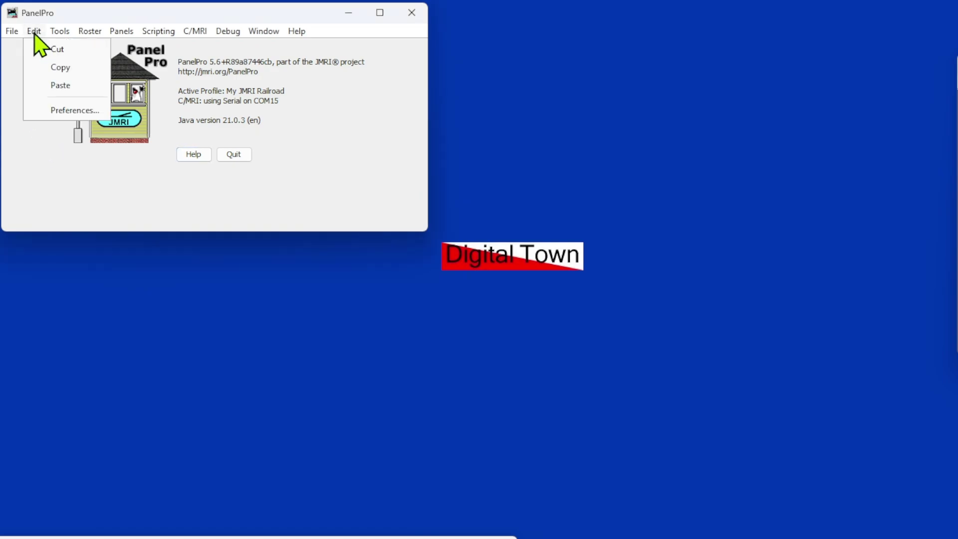
{"action": "left_click", "coordinate": [62, 110]}
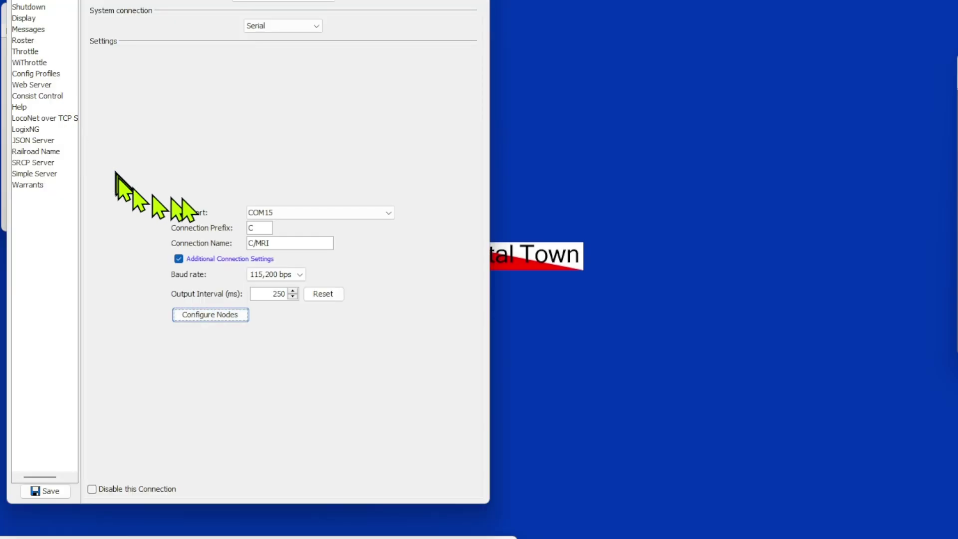
{"action": "left_click_drag", "start_coordinate": [210, 0], "coordinate": [193, 15]}
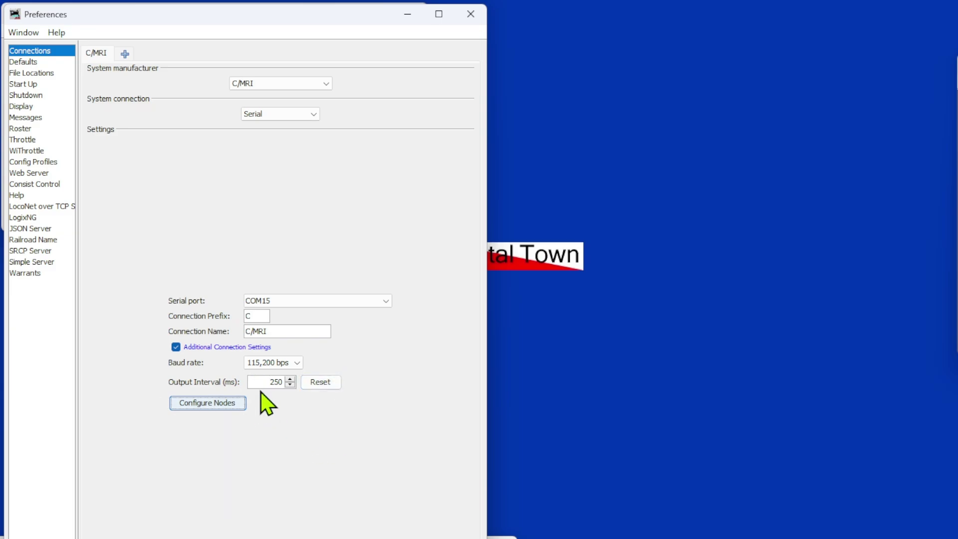
Step: Start adding a node in the C/MRI node configuration, with node address 2 and node type USIC_SUSIC
{"action": "mouse_move", "coordinate": [264, 392]}
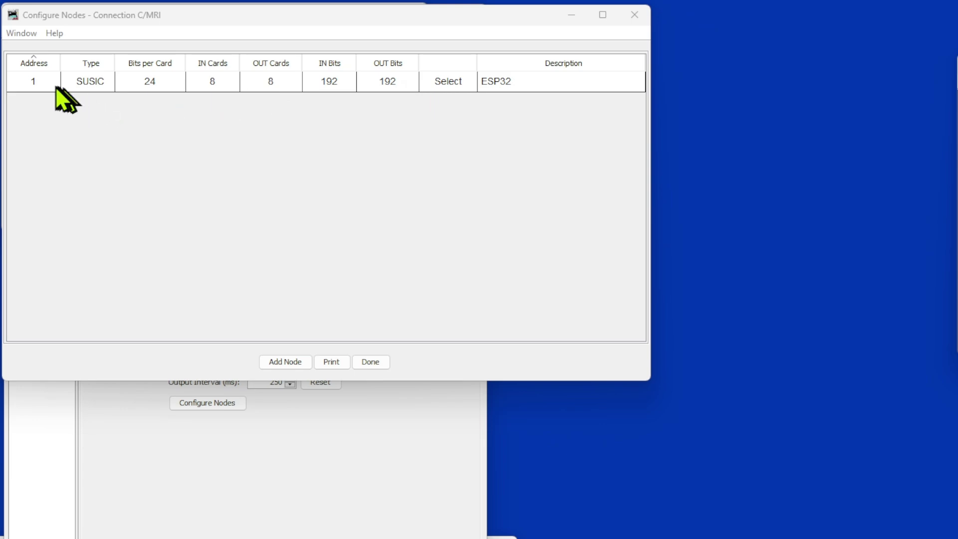
{"action": "left_click", "coordinate": [284, 363]}
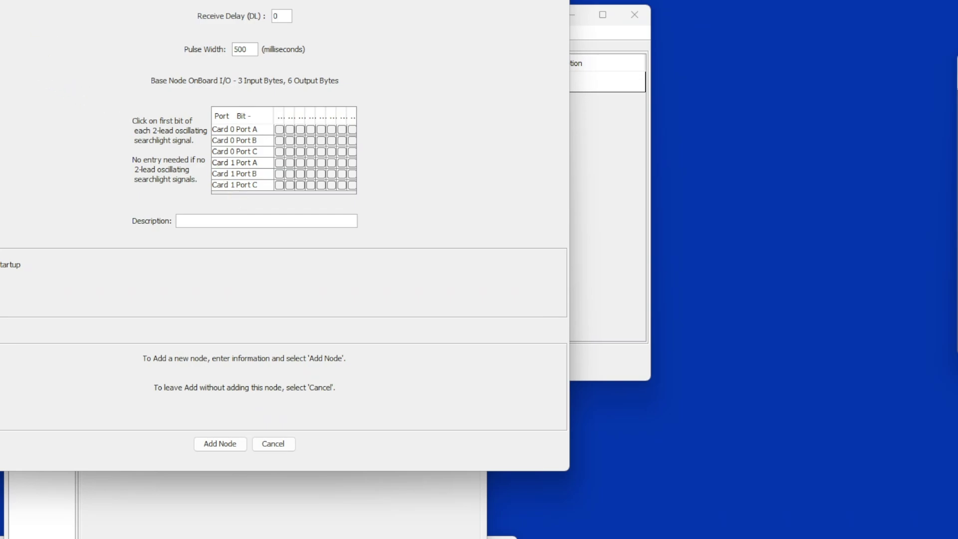
{"action": "left_click_drag", "start_coordinate": [75, 0], "coordinate": [157, 18]}
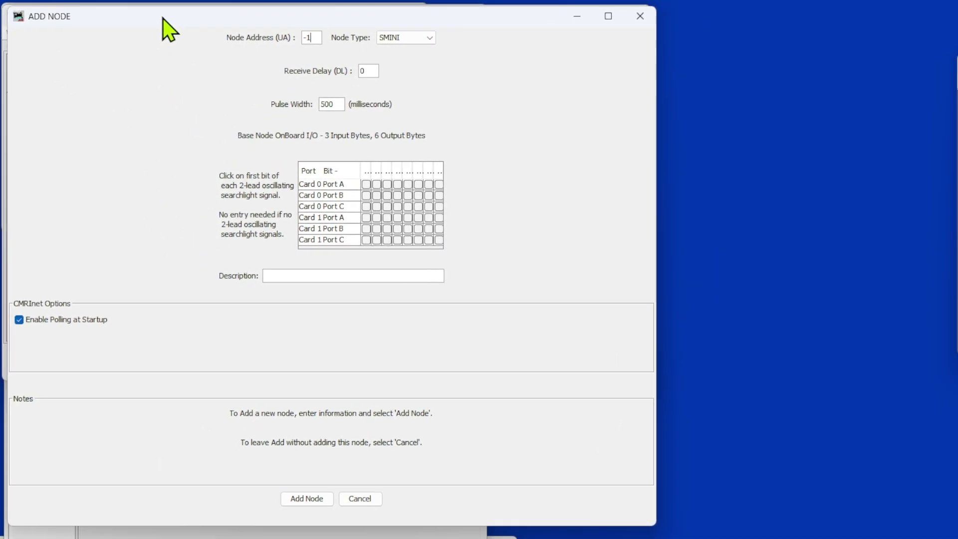
{"action": "double_click", "coordinate": [305, 38]}
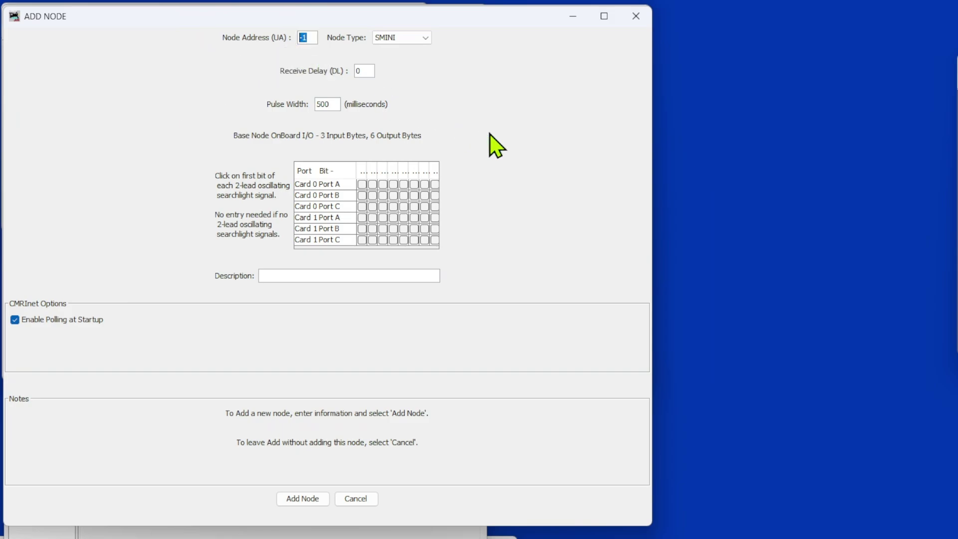
{"action": "type", "text": "2"}
{"action": "left_click", "coordinate": [425, 38]}
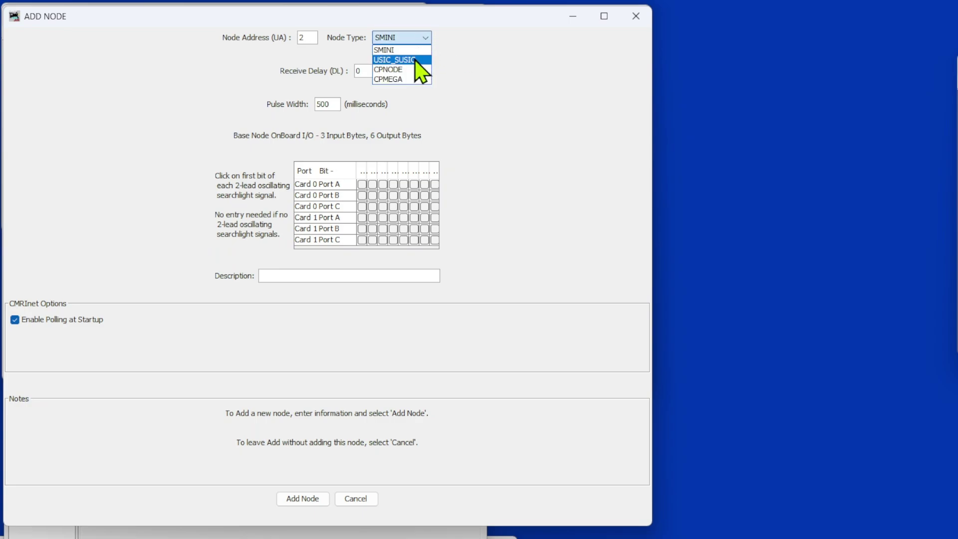
{"action": "left_click", "coordinate": [416, 61]}
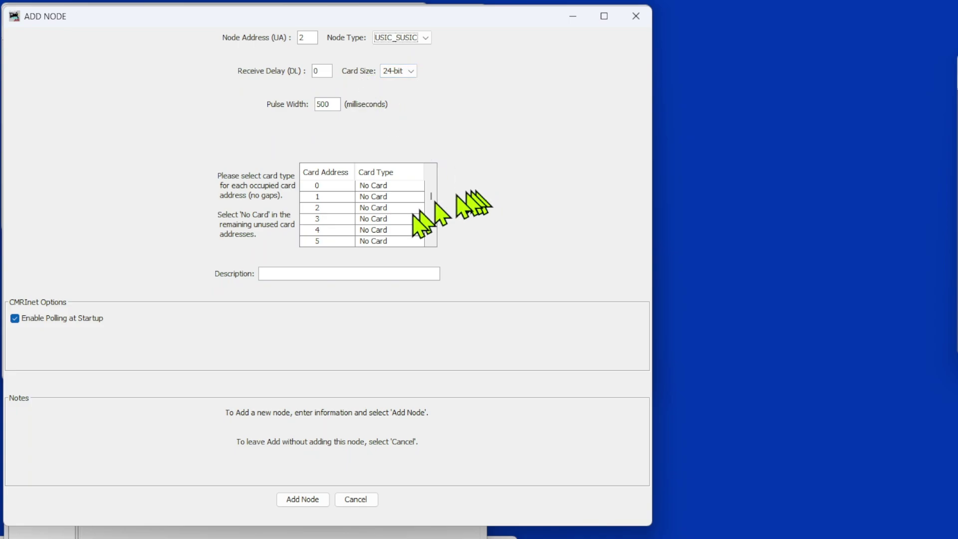
Step: Set the card type of card addresses 0 to 5 to Input Card for the new node
{"action": "left_click", "coordinate": [398, 186]}
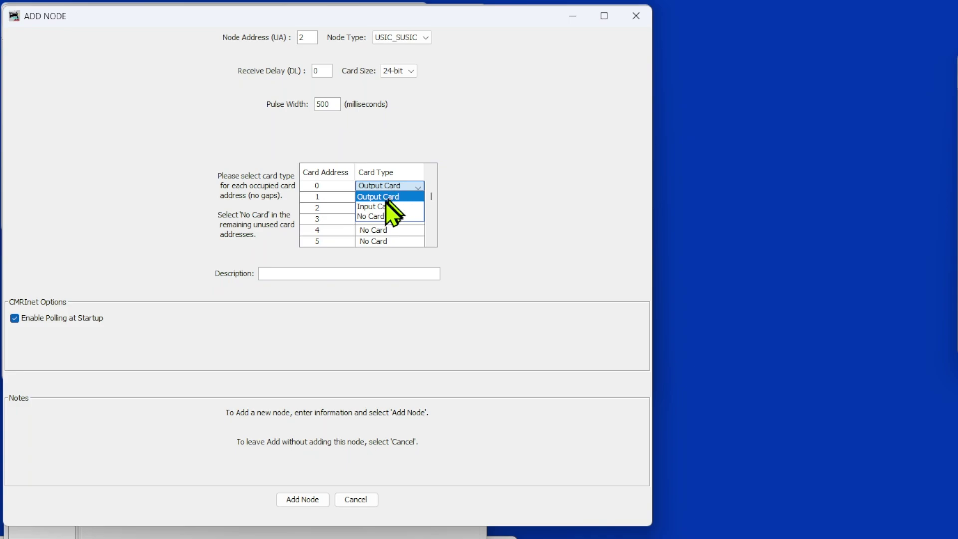
{"action": "left_click", "coordinate": [386, 206]}
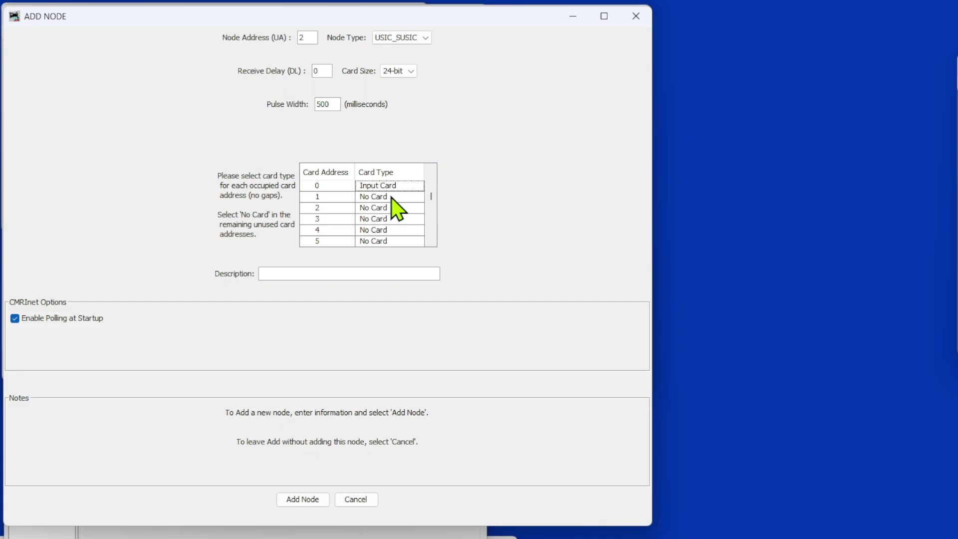
{"action": "left_click", "coordinate": [391, 197]}
{"action": "left_click", "coordinate": [390, 217]}
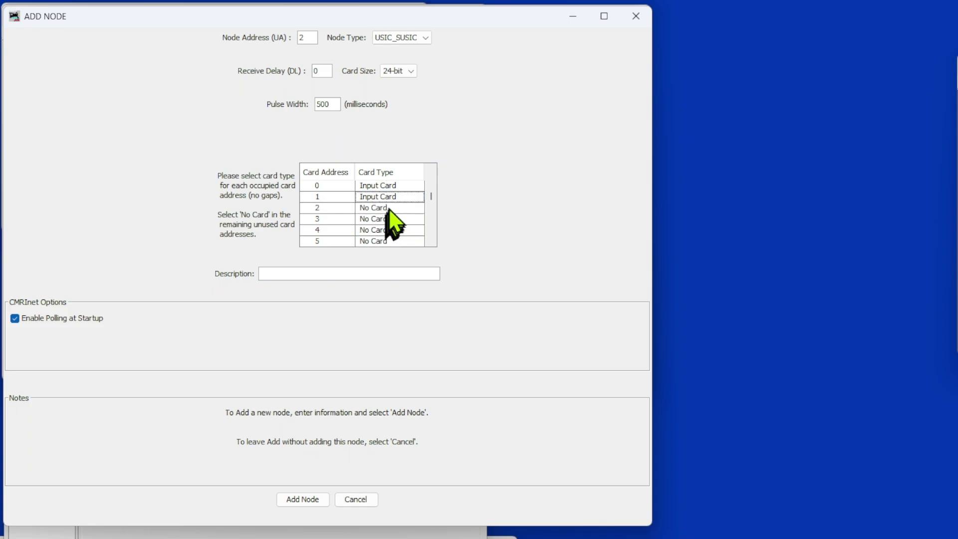
{"action": "left_click", "coordinate": [390, 208]}
{"action": "left_click", "coordinate": [392, 229]}
{"action": "left_click", "coordinate": [392, 220]}
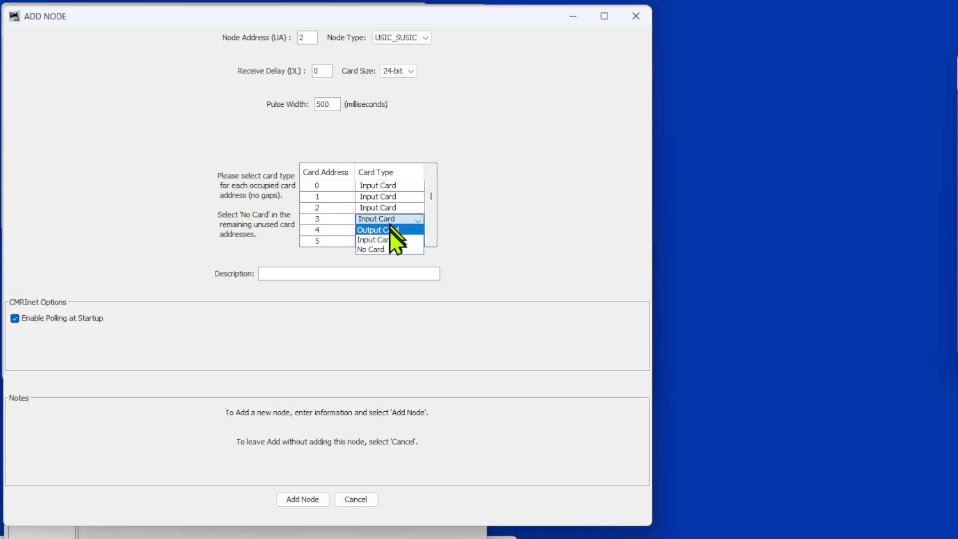
{"action": "left_click", "coordinate": [391, 241]}
{"action": "left_click", "coordinate": [391, 231]}
{"action": "left_click", "coordinate": [392, 252]}
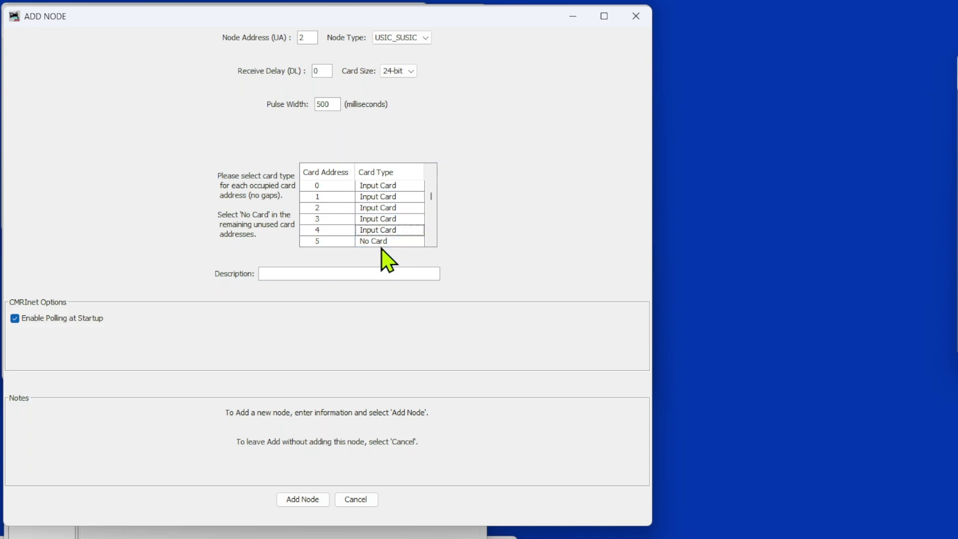
{"action": "left_click", "coordinate": [388, 242]}
{"action": "left_click", "coordinate": [390, 263]}
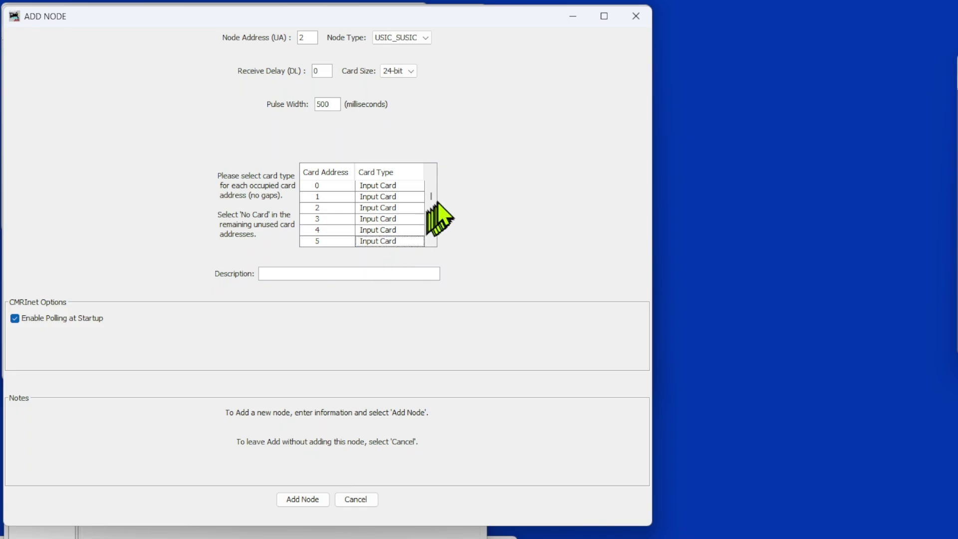
Step: Assign Input Card to card addresses 6 and 7 of the new node
{"action": "scroll", "coordinate": [432, 205], "scroll_direction": "down", "scroll_amount": 3}
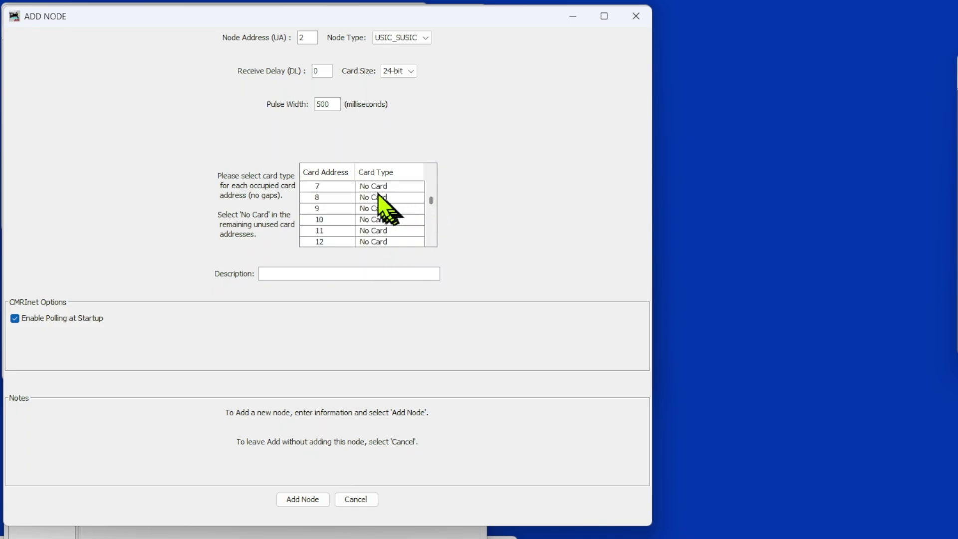
{"action": "left_click", "coordinate": [379, 187]}
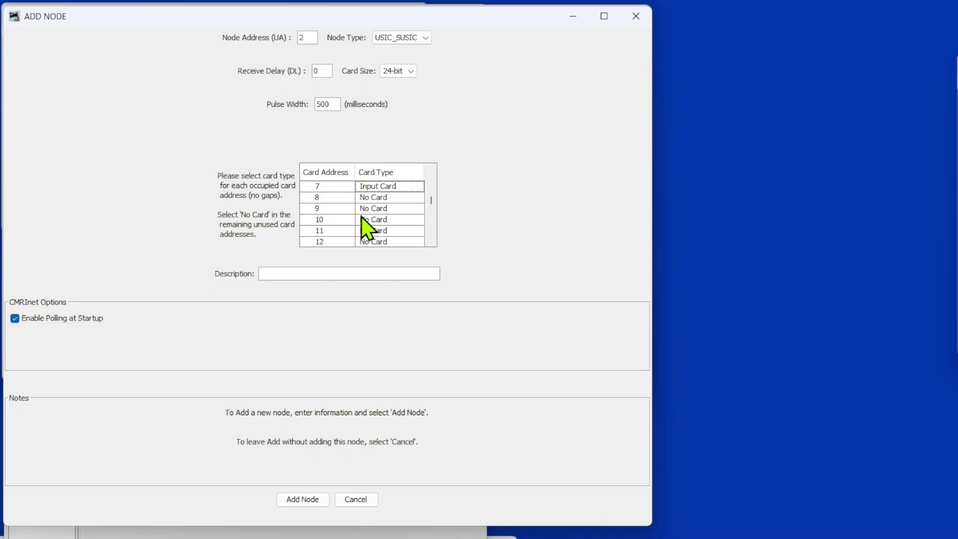
{"action": "scroll", "coordinate": [362, 217], "scroll_direction": "up", "scroll_amount": 1}
{"action": "left_click", "coordinate": [370, 208]}
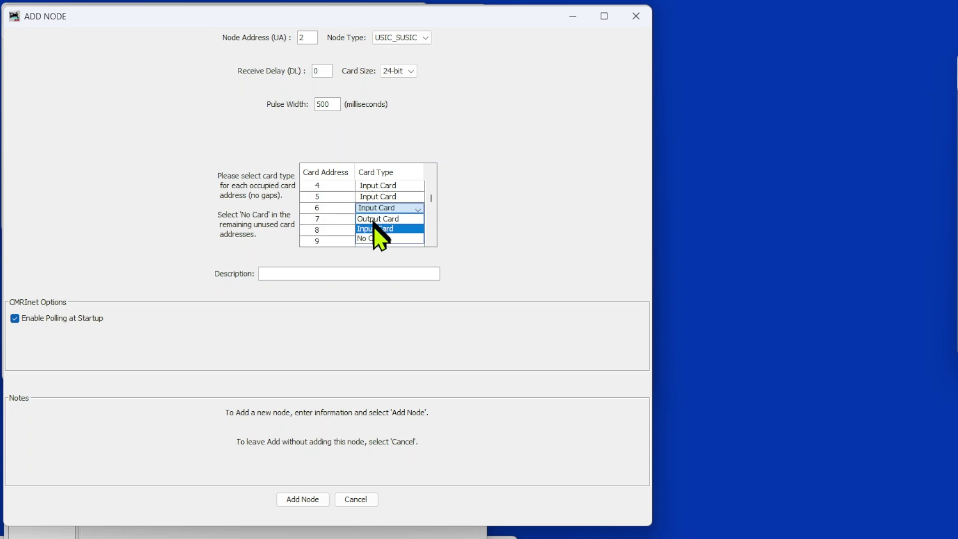
{"action": "left_click", "coordinate": [375, 229]}
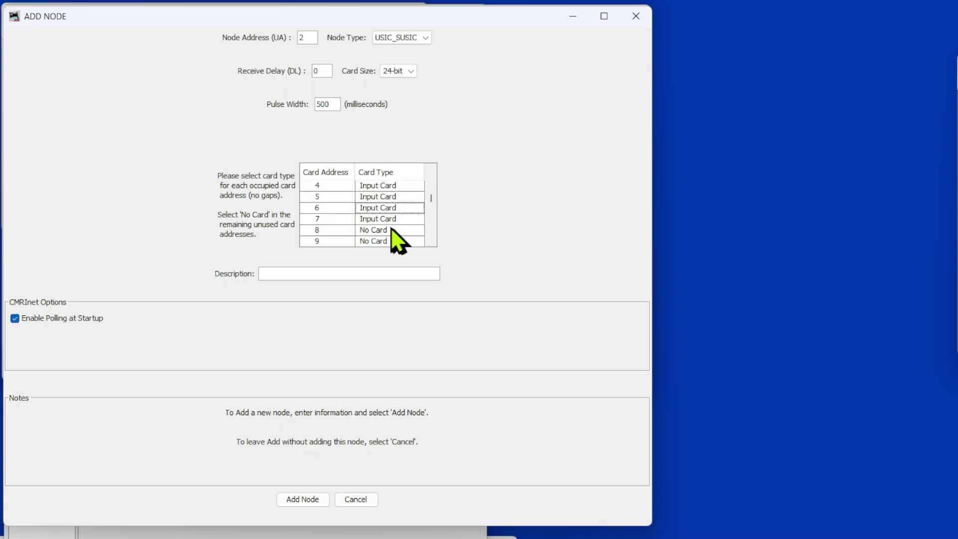
Step: Set the card type of card addresses 8 to 12 to Output Card for the new node
{"action": "scroll", "coordinate": [402, 235], "scroll_direction": "down", "scroll_amount": 1}
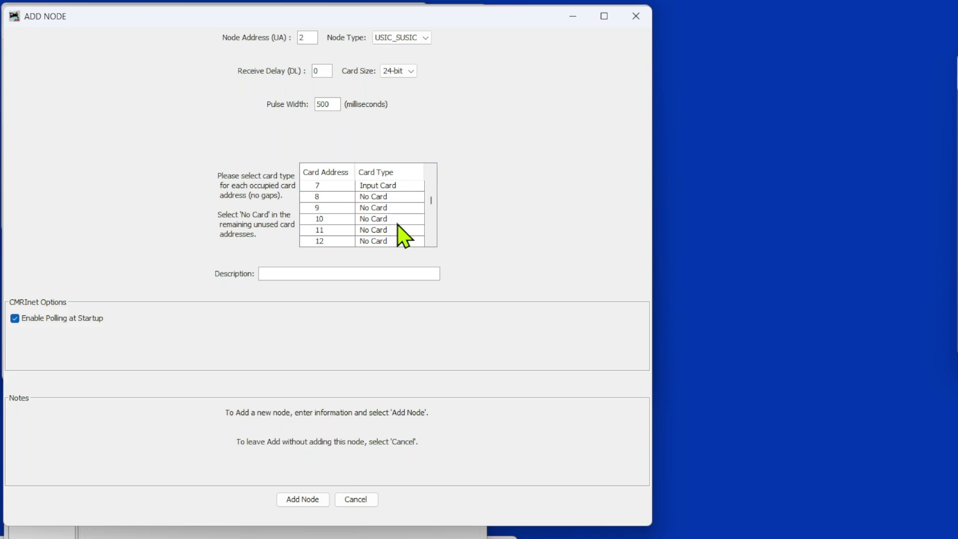
{"action": "left_click", "coordinate": [380, 197]}
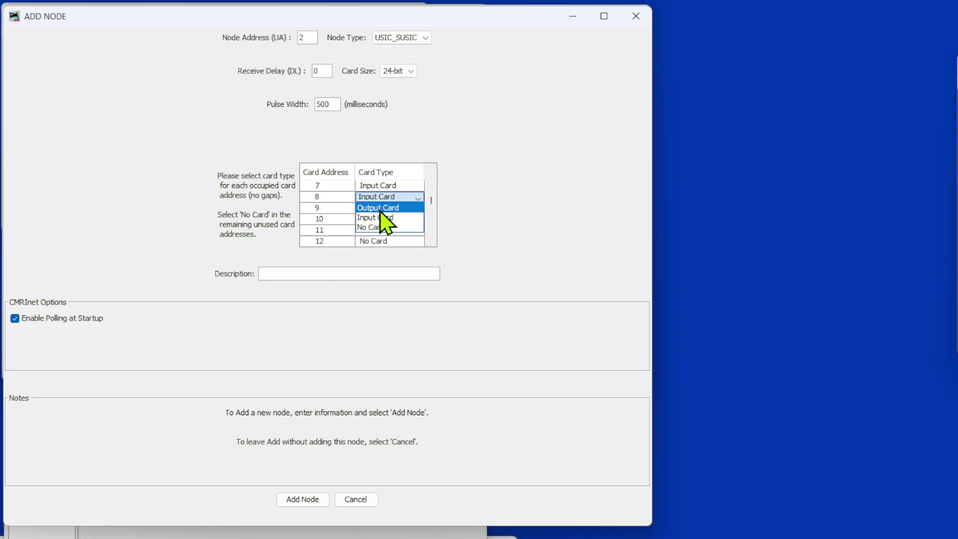
{"action": "left_click", "coordinate": [379, 207]}
{"action": "left_click", "coordinate": [381, 208]}
{"action": "left_click", "coordinate": [378, 220]}
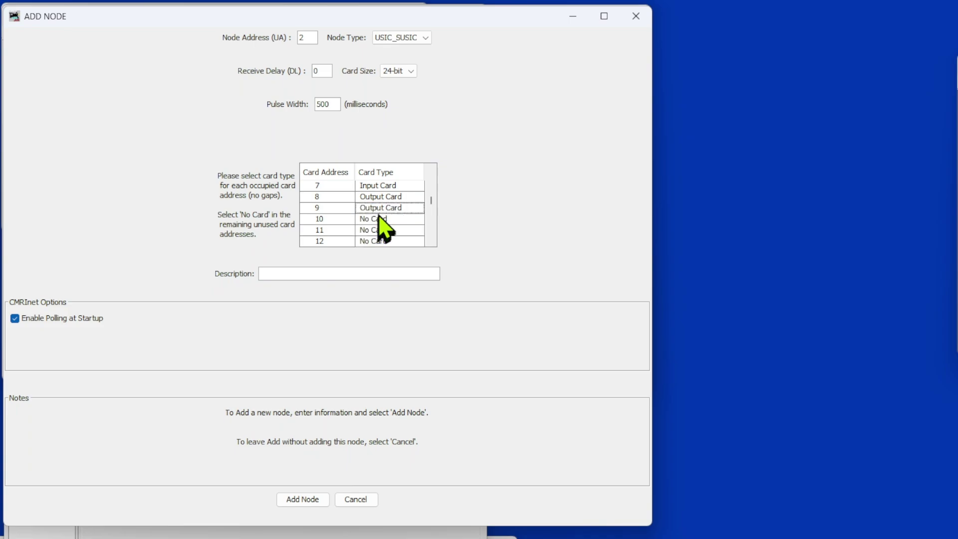
{"action": "left_click", "coordinate": [376, 219]}
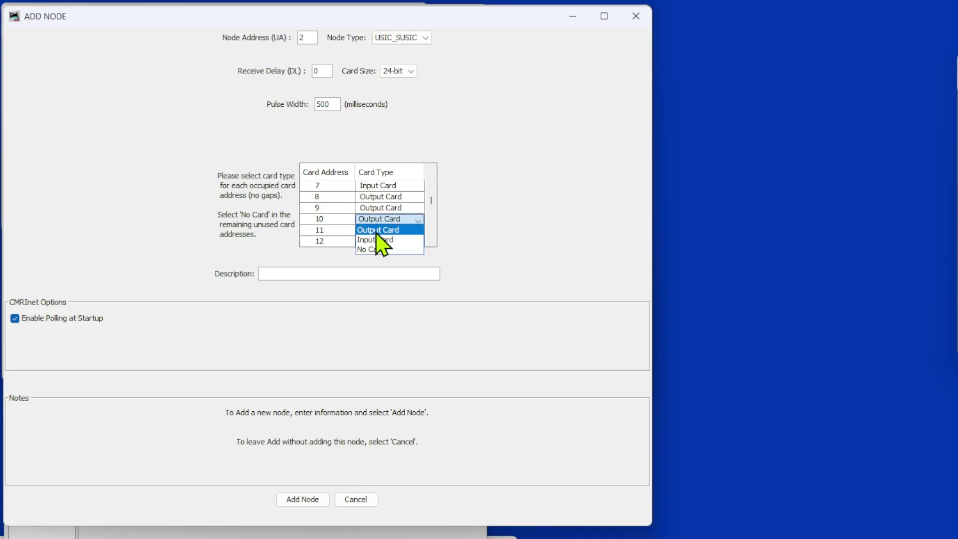
{"action": "left_click", "coordinate": [378, 230]}
{"action": "left_click", "coordinate": [380, 230]}
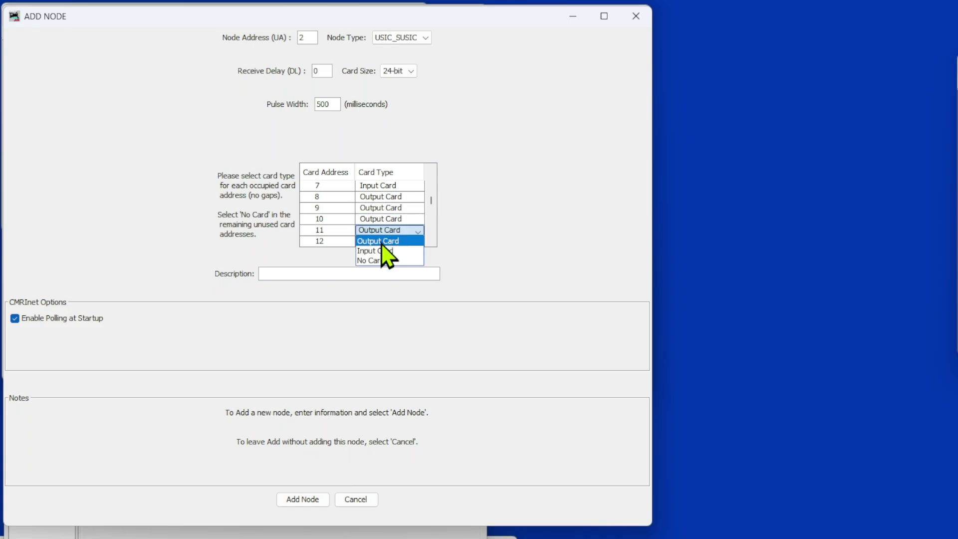
{"action": "left_click", "coordinate": [383, 242]}
{"action": "left_click", "coordinate": [385, 243]}
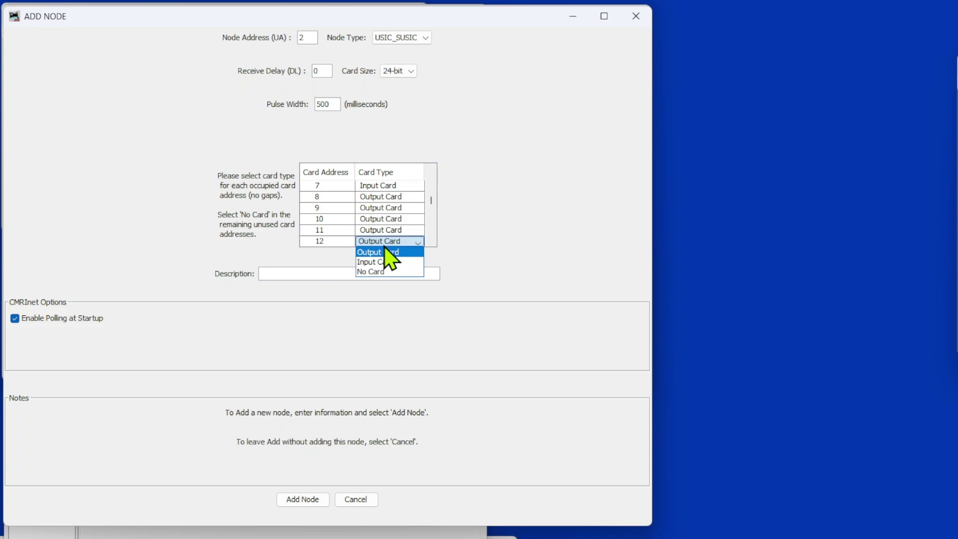
{"action": "left_click", "coordinate": [386, 252]}
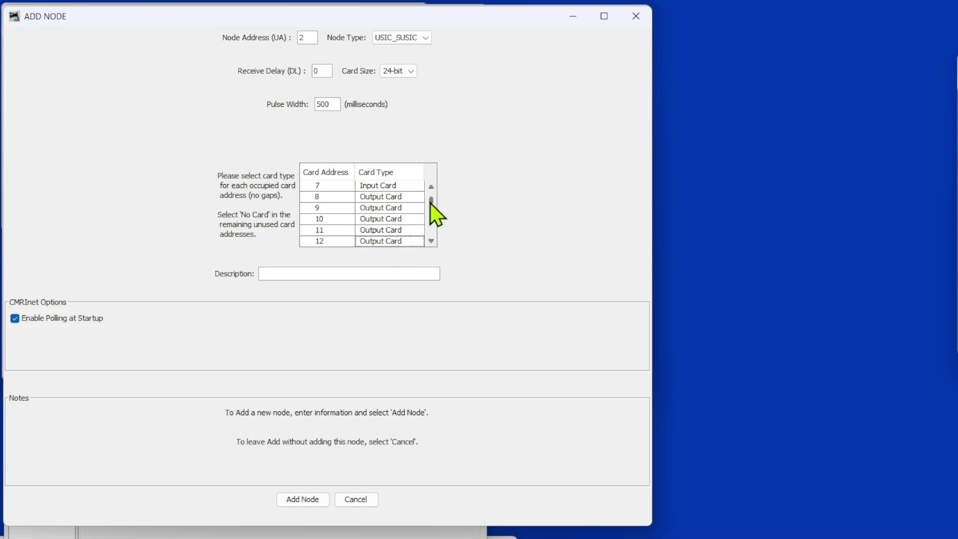
Step: Assign Output Card to card addresses 13, 14 and 15 of the new node
{"action": "scroll", "coordinate": [430, 208], "scroll_direction": "down", "scroll_amount": 2}
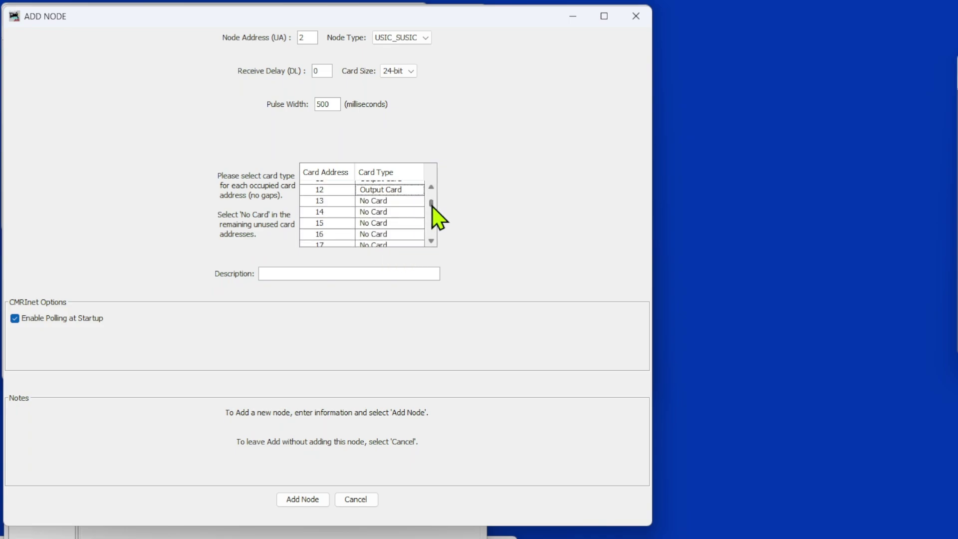
{"action": "left_click", "coordinate": [380, 201]}
{"action": "left_click", "coordinate": [378, 212]}
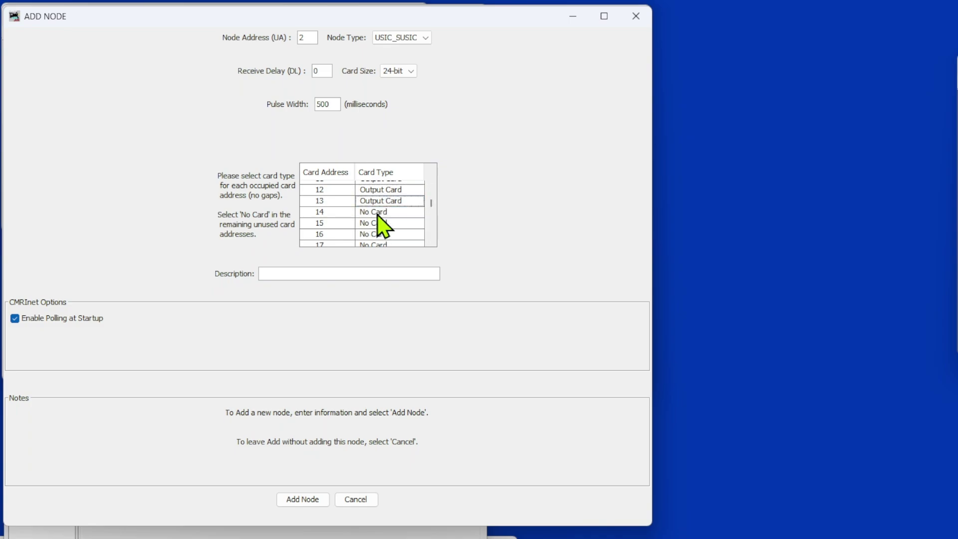
{"action": "left_click", "coordinate": [378, 213]}
{"action": "left_click", "coordinate": [375, 223]}
{"action": "left_click", "coordinate": [378, 223]}
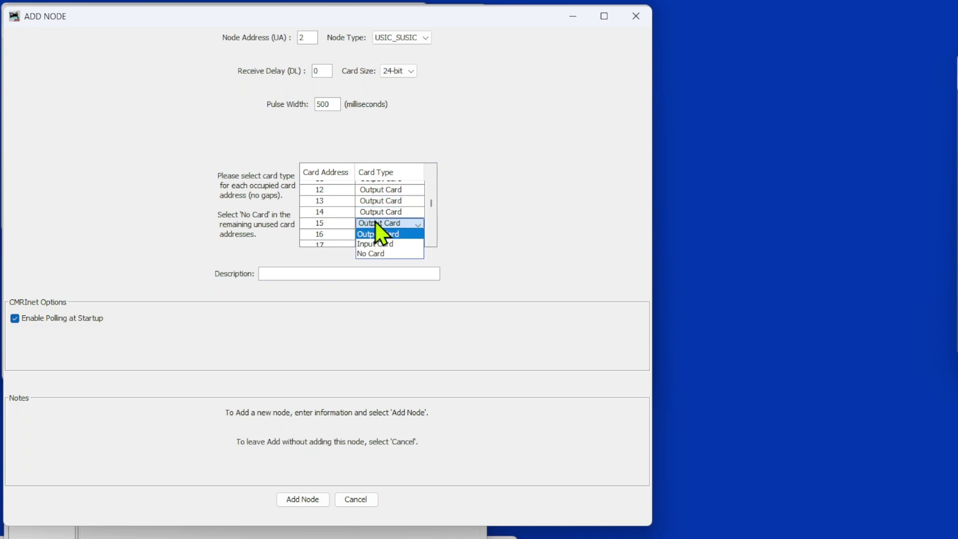
{"action": "left_click", "coordinate": [378, 233]}
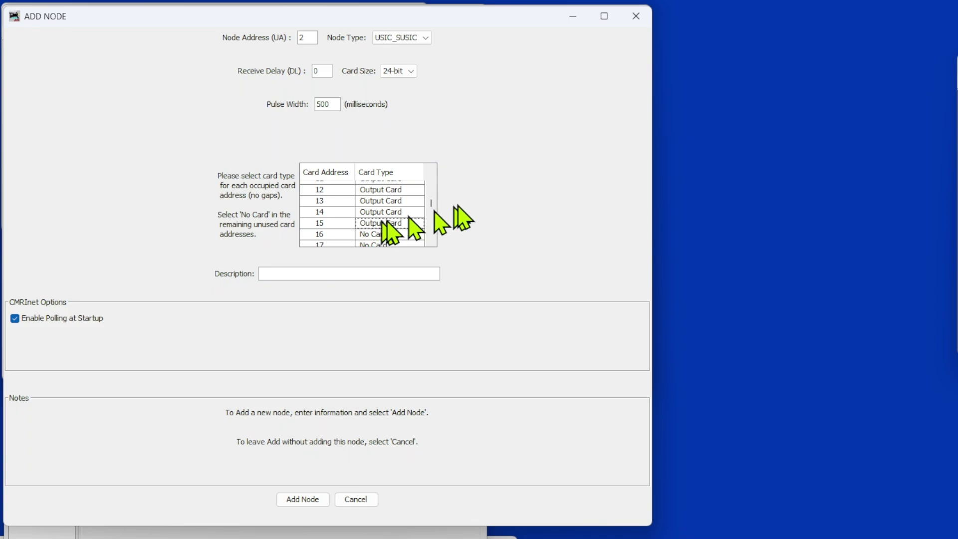
{"action": "scroll", "coordinate": [432, 203], "scroll_direction": "down", "scroll_amount": 5}
{"action": "scroll", "coordinate": [433, 204], "scroll_direction": "down", "scroll_amount": 10}
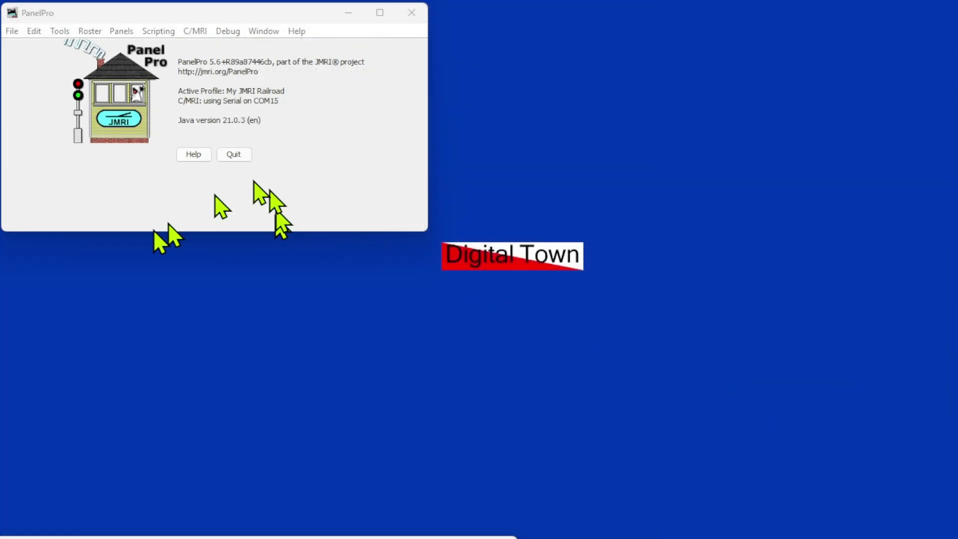
Step: Open the Lights table from the PanelPro main window
{"action": "left_click", "coordinate": [59, 33]}
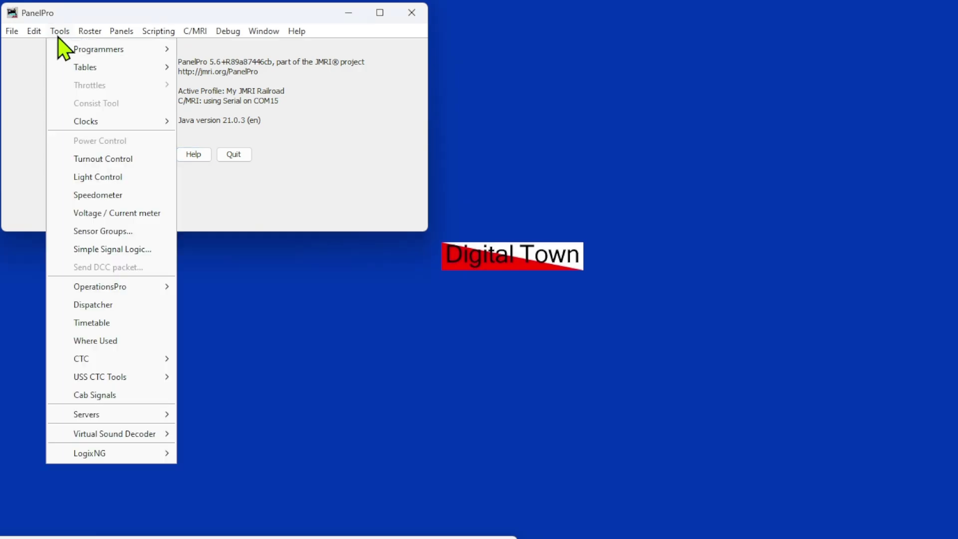
{"action": "mouse_move", "coordinate": [76, 65]}
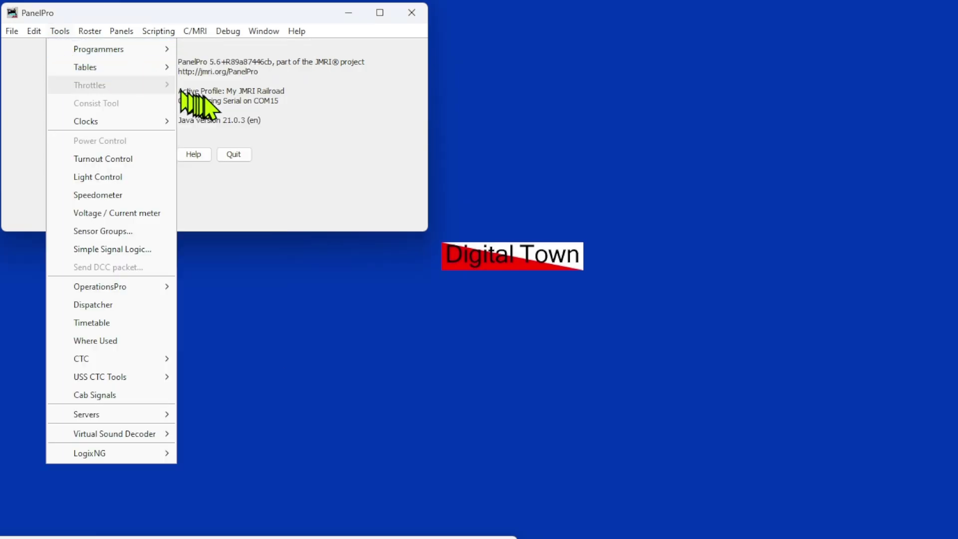
{"action": "left_click", "coordinate": [204, 102]}
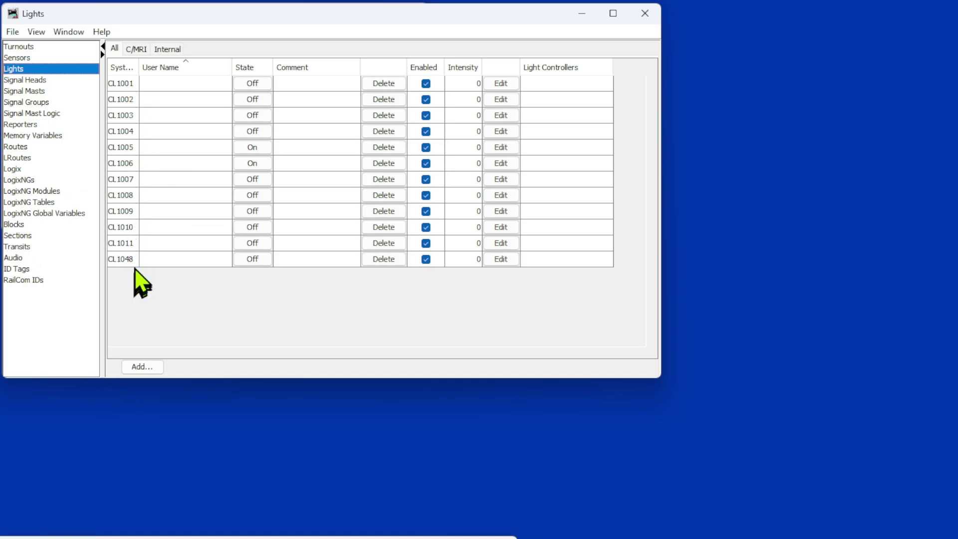
Step: Create a C/MRI light with hardware address 1064 and toggle its state in the Lights table
{"action": "left_click", "coordinate": [135, 366]}
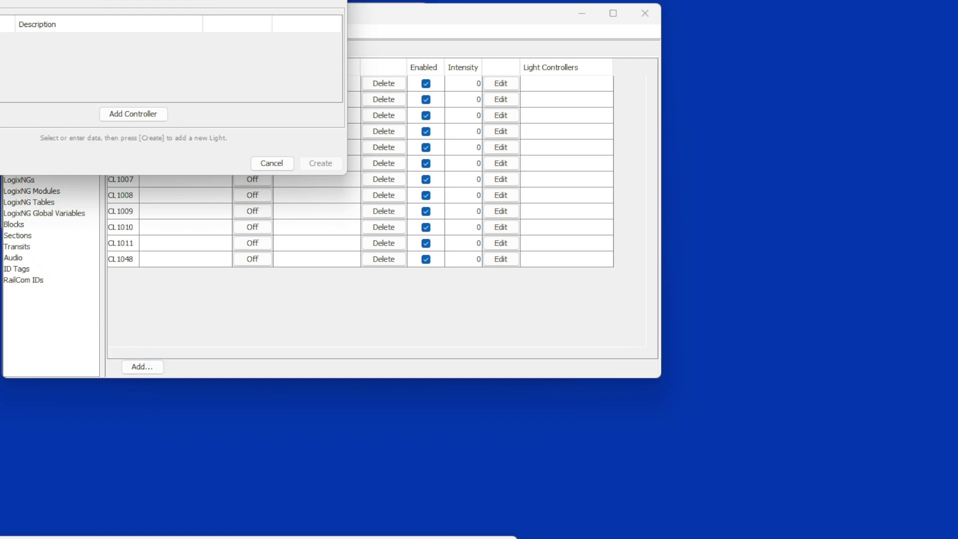
{"action": "left_click_drag", "start_coordinate": [120, 0], "coordinate": [139, 32]}
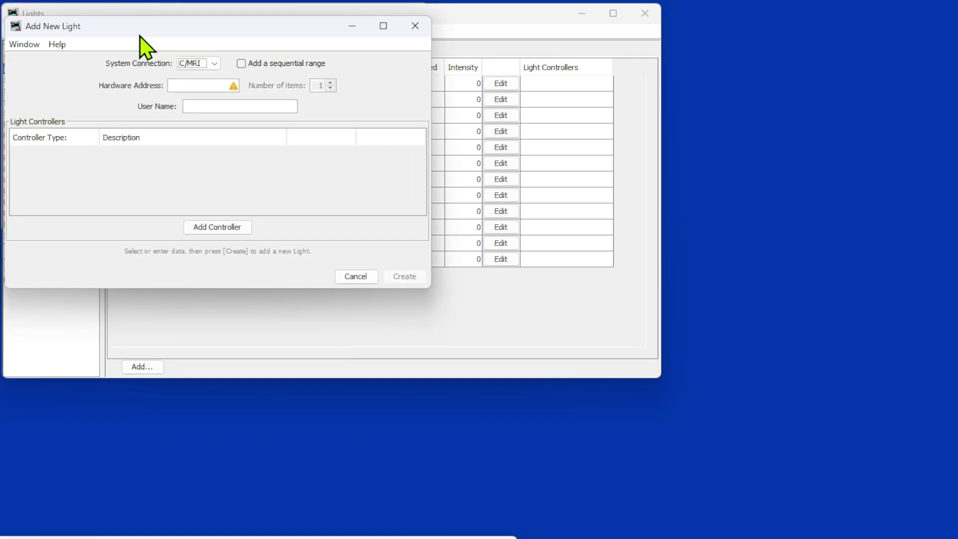
{"action": "left_click", "coordinate": [174, 86]}
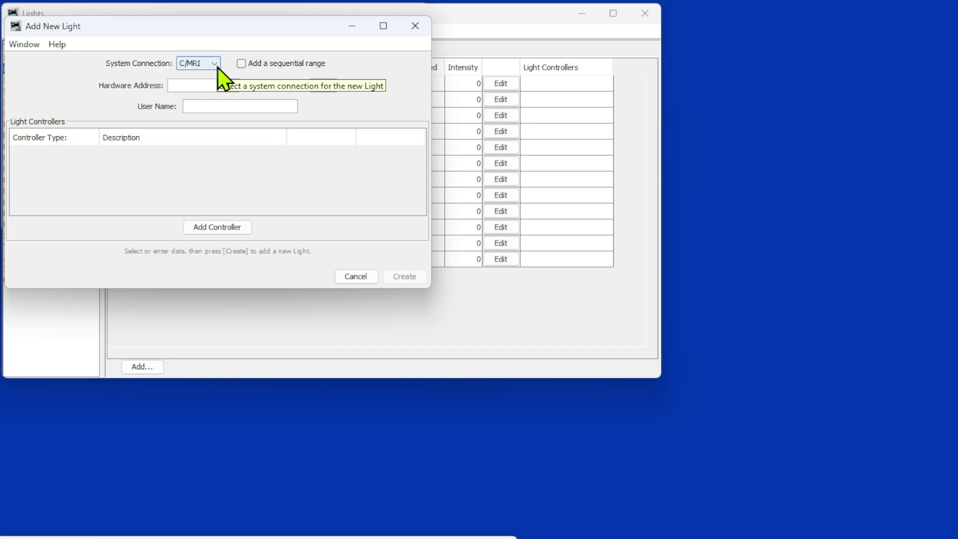
{"action": "mouse_move", "coordinate": [178, 86]}
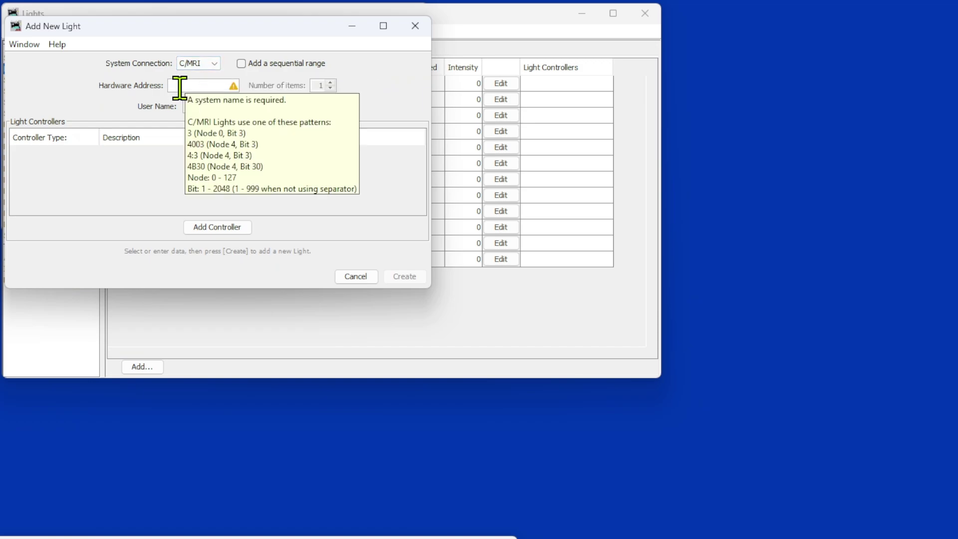
{"action": "left_click", "coordinate": [180, 86]}
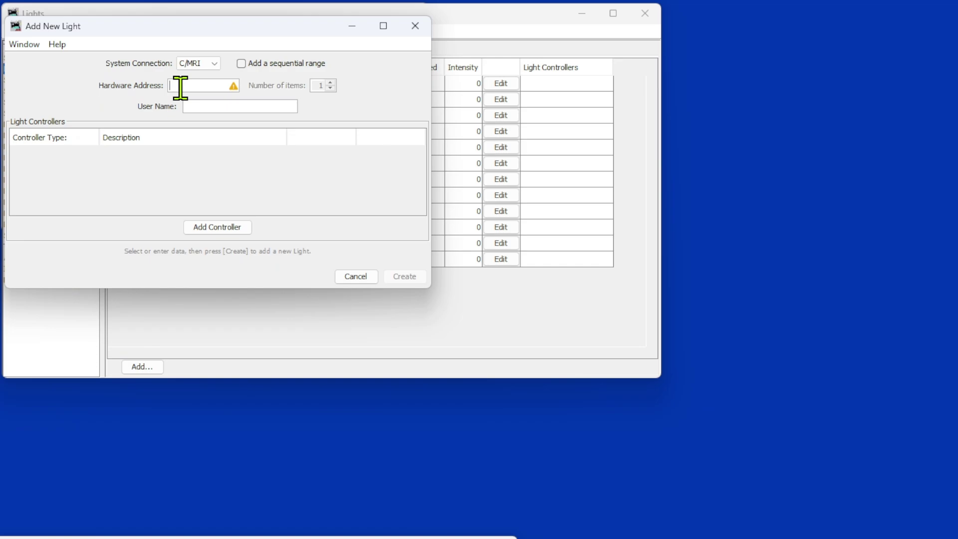
{"action": "type", "text": "1"}
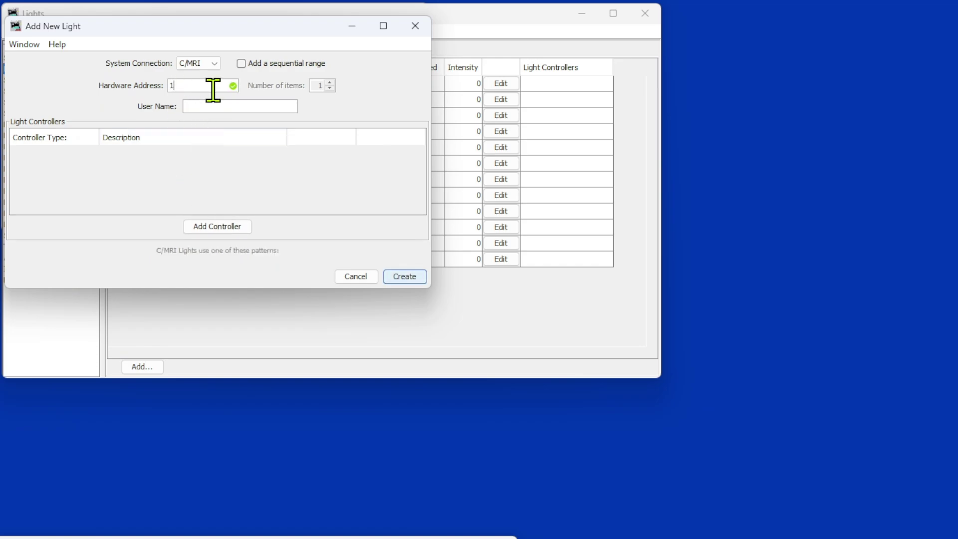
{"action": "mouse_move", "coordinate": [213, 89]}
{"action": "key", "text": "BackSpace"}
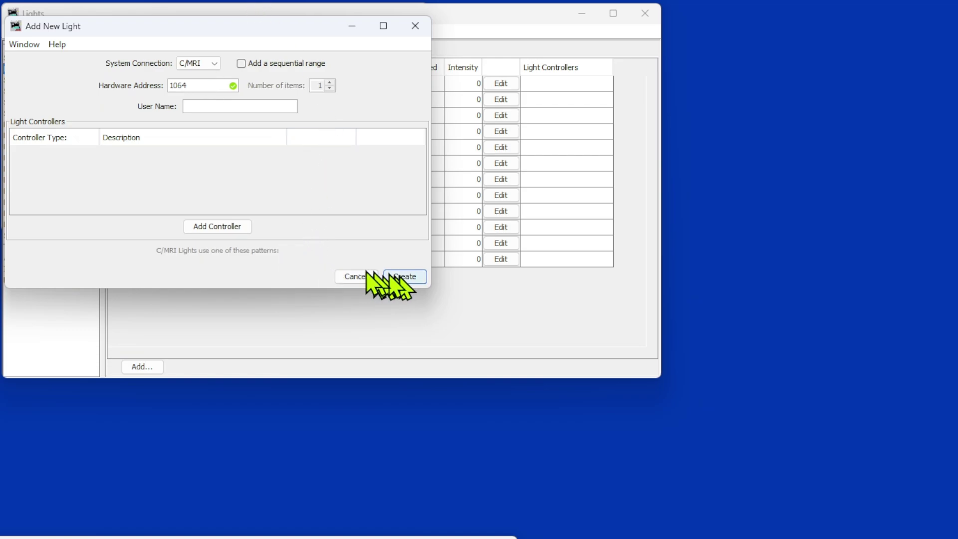
{"action": "left_click", "coordinate": [405, 277]}
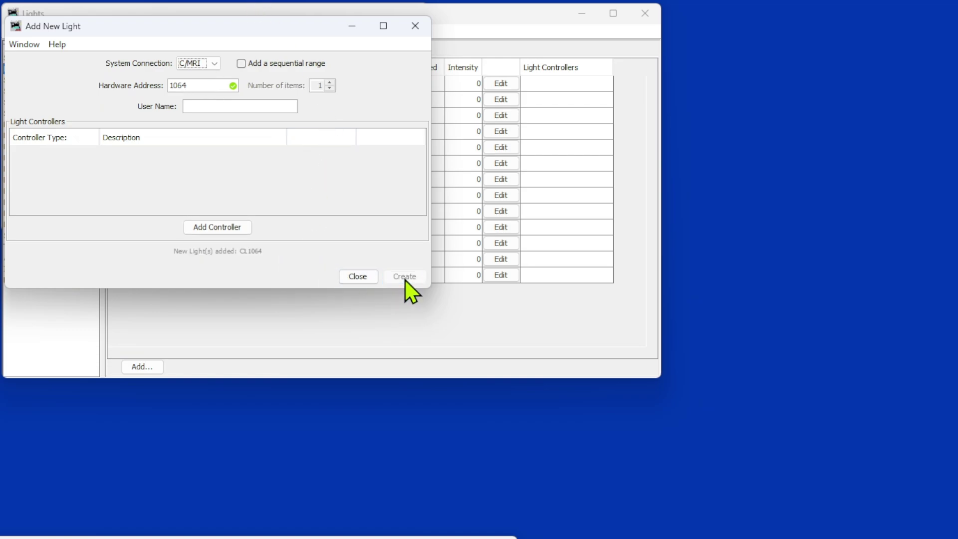
{"action": "left_click", "coordinate": [358, 277]}
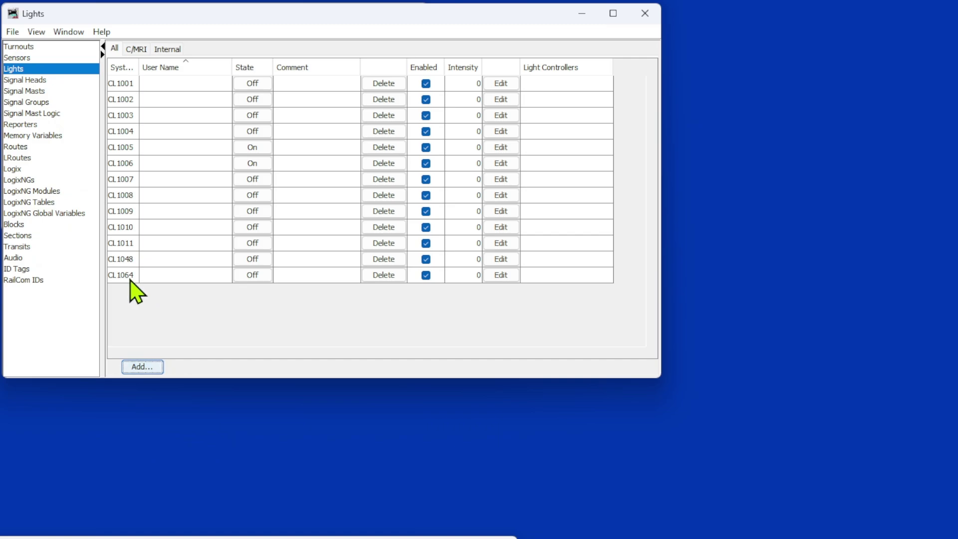
{"action": "left_click", "coordinate": [252, 276]}
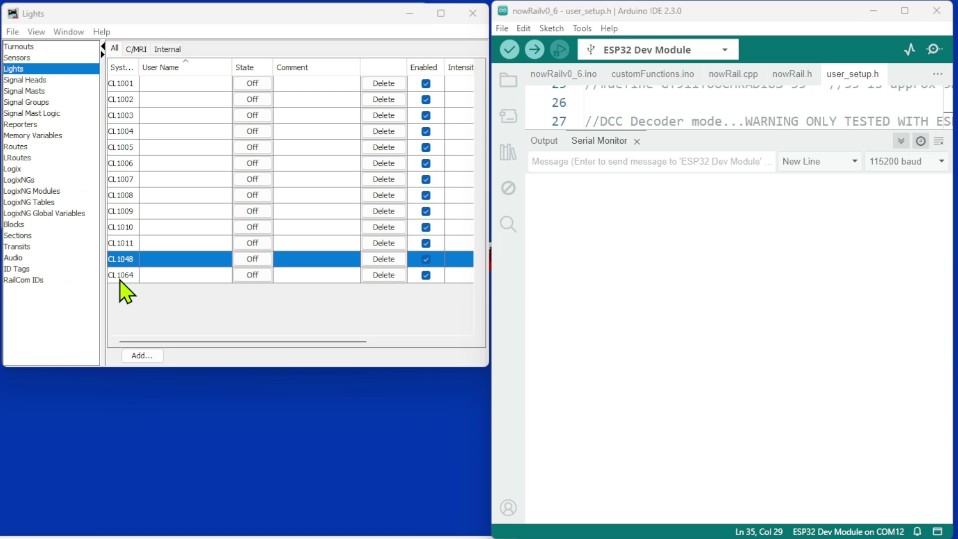
Step: Switch lights CL1064, CL1008, CL1004 and CL1010 on in the Lights table, and turn CL1064 back off
{"action": "left_click", "coordinate": [247, 277]}
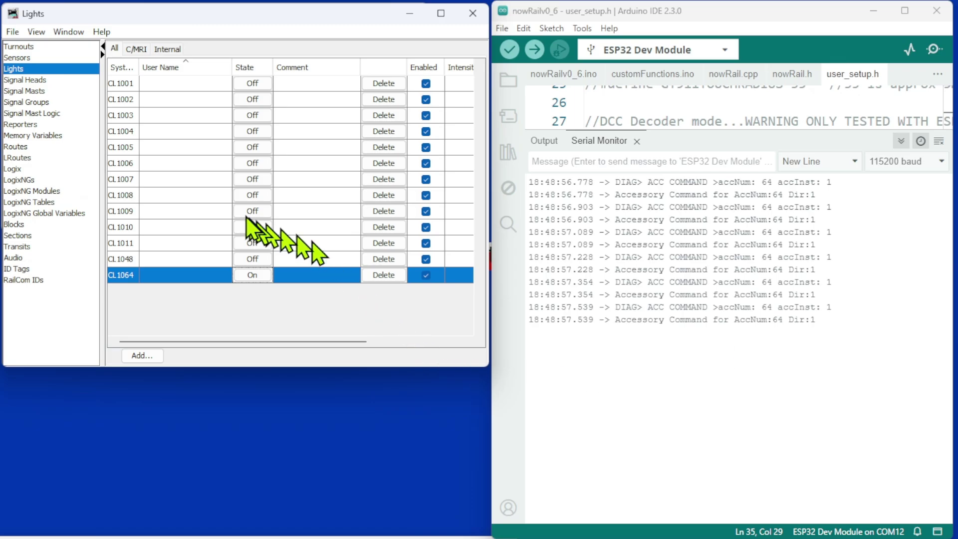
{"action": "left_click", "coordinate": [254, 194]}
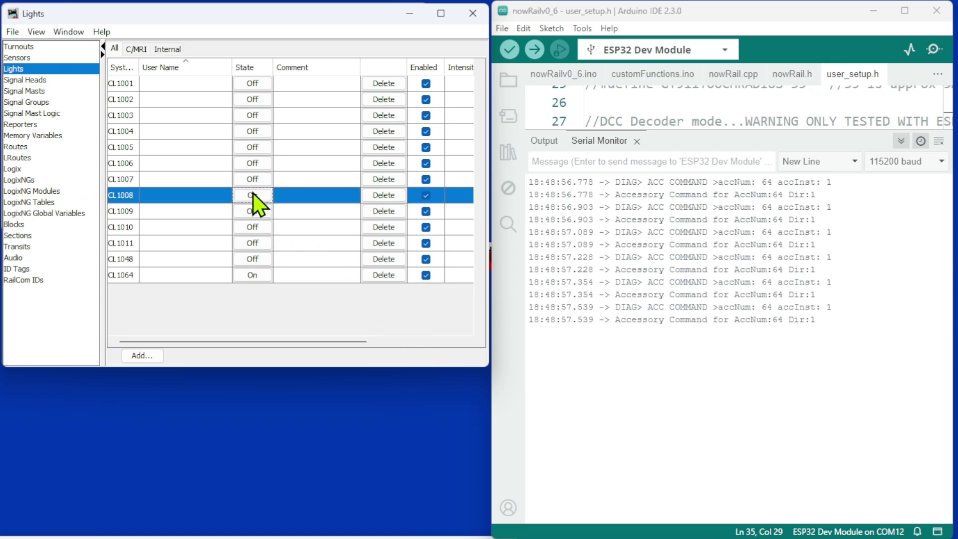
{"action": "left_click", "coordinate": [252, 131]}
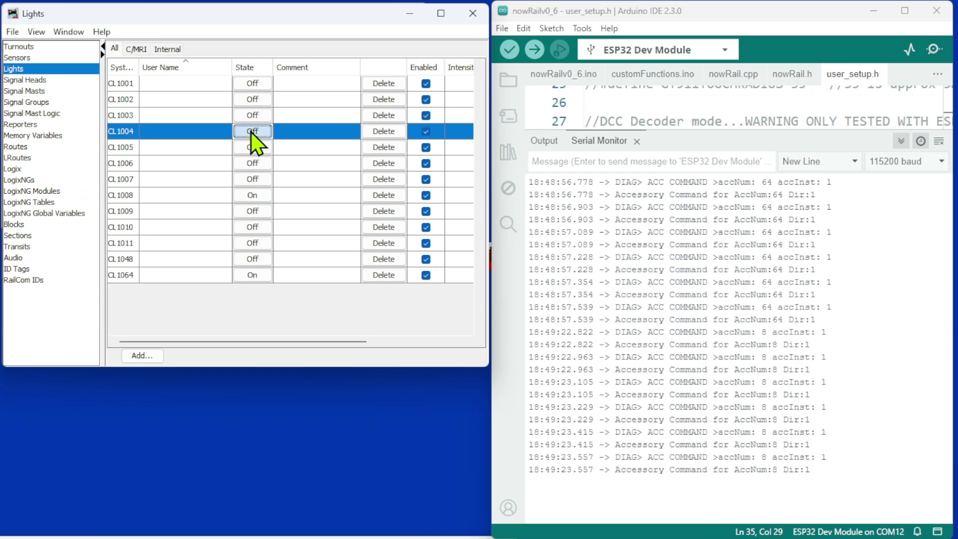
{"action": "left_click", "coordinate": [253, 228]}
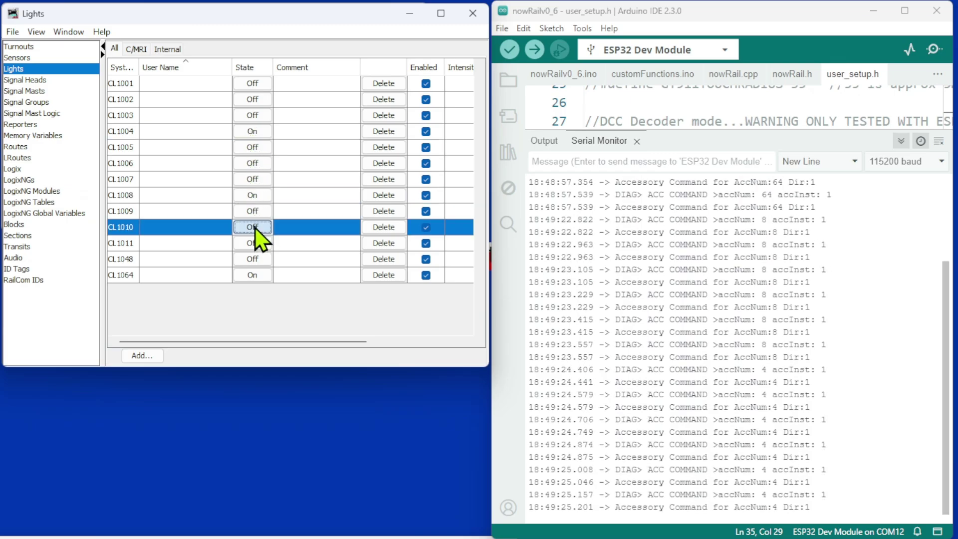
{"action": "left_click", "coordinate": [254, 275]}
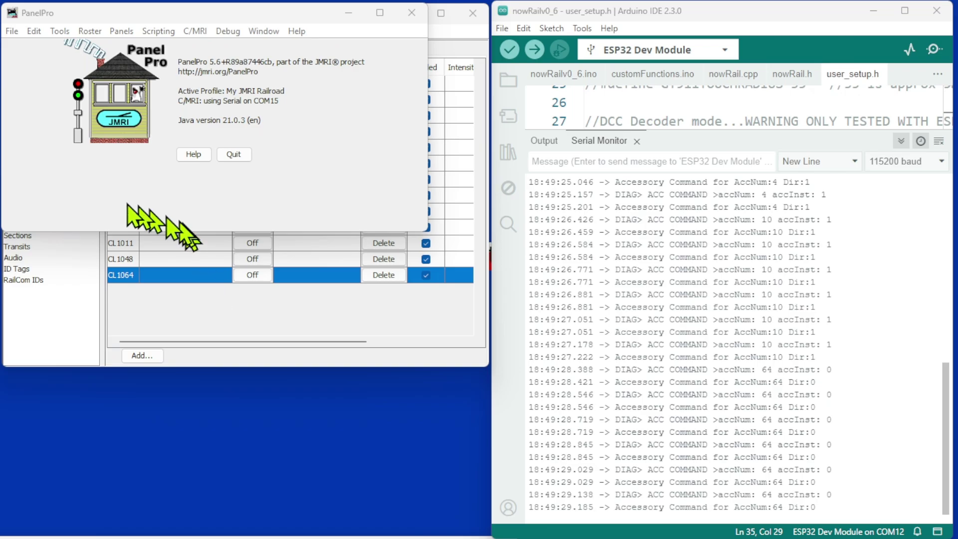
Step: Open the Turnouts table, narrow its window to uncover the Serial Monitor, and clear the Serial Monitor output
{"action": "left_click", "coordinate": [59, 31]}
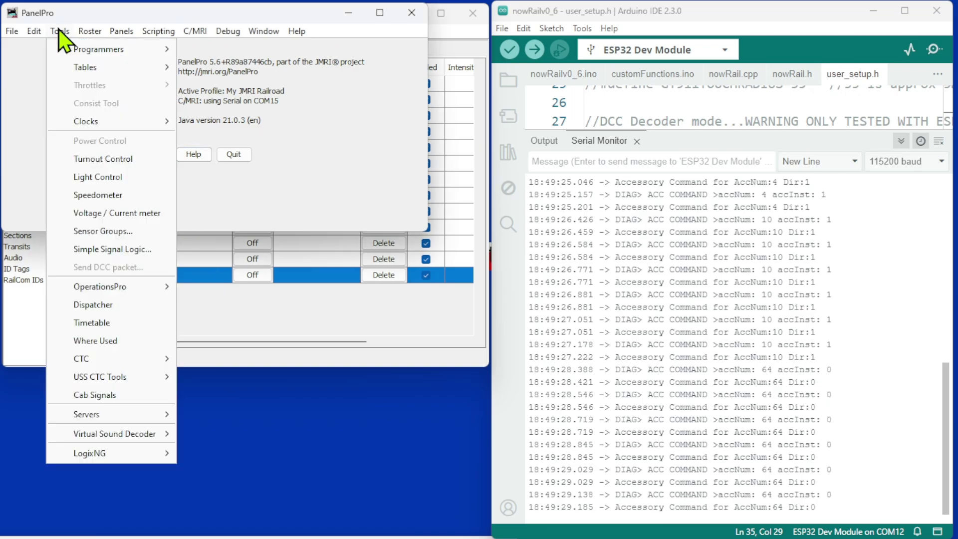
{"action": "mouse_move", "coordinate": [78, 64]}
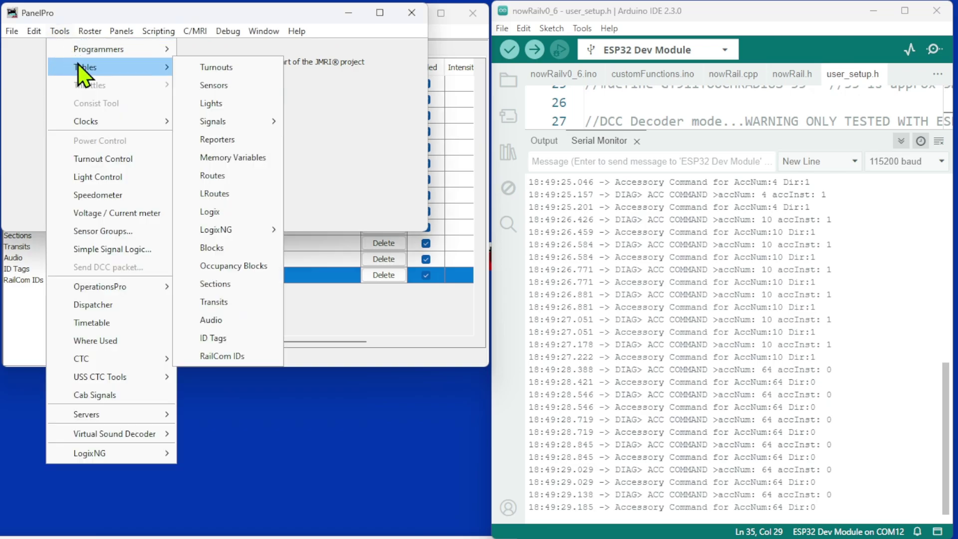
{"action": "left_click", "coordinate": [208, 68]}
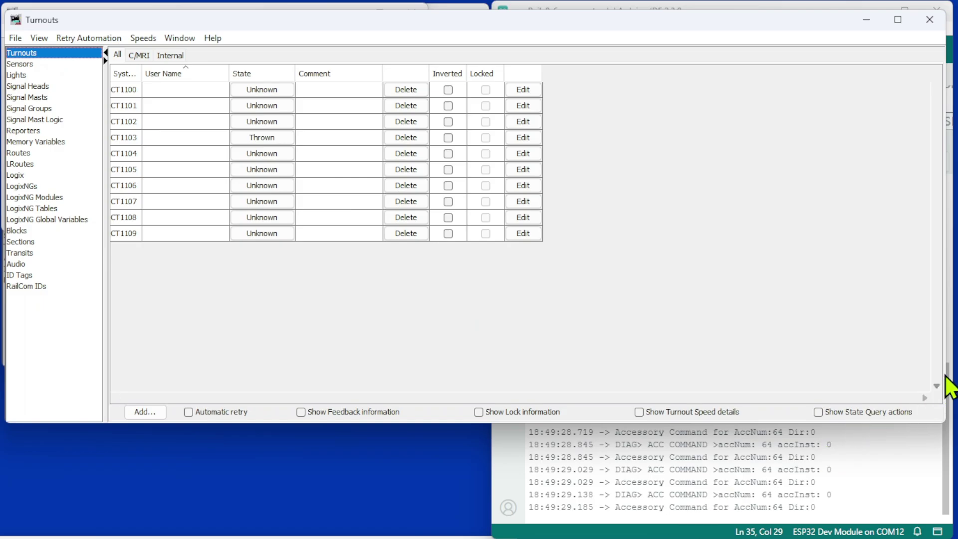
{"action": "left_click_drag", "start_coordinate": [945, 377], "coordinate": [522, 392]}
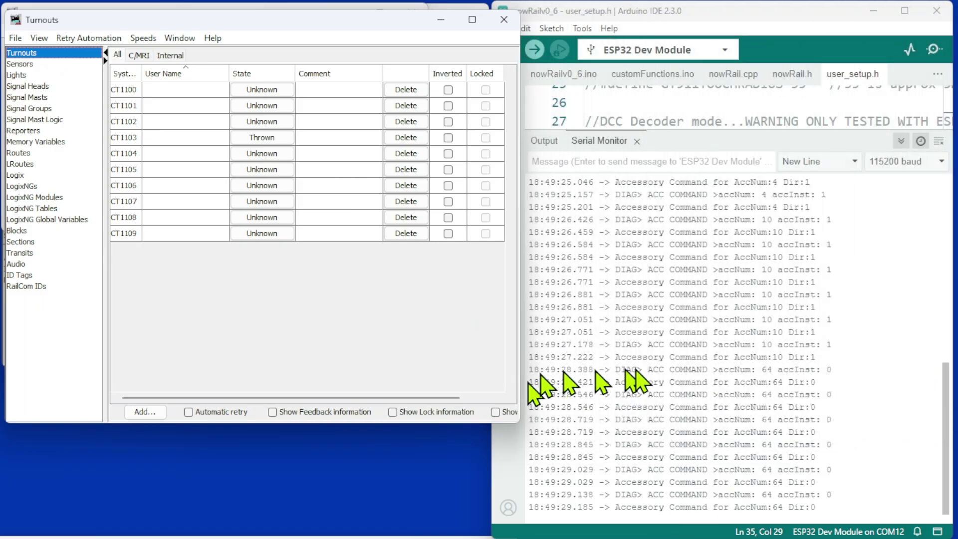
{"action": "left_click", "coordinate": [939, 141]}
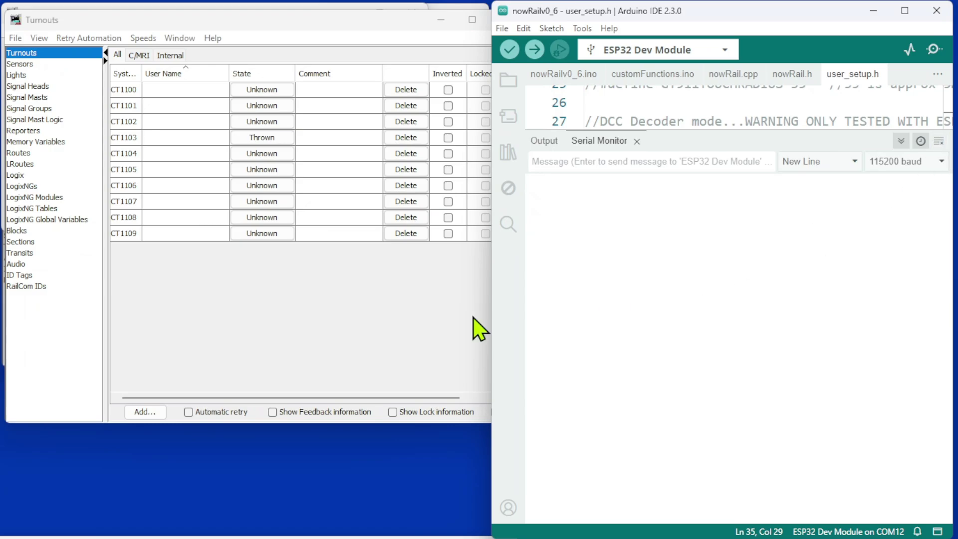
Step: Test turnout CT1109 by setting it to Closed, Thrown and Closed again, and CT1107 by setting it to Closed and Thrown
{"action": "left_click", "coordinate": [261, 238]}
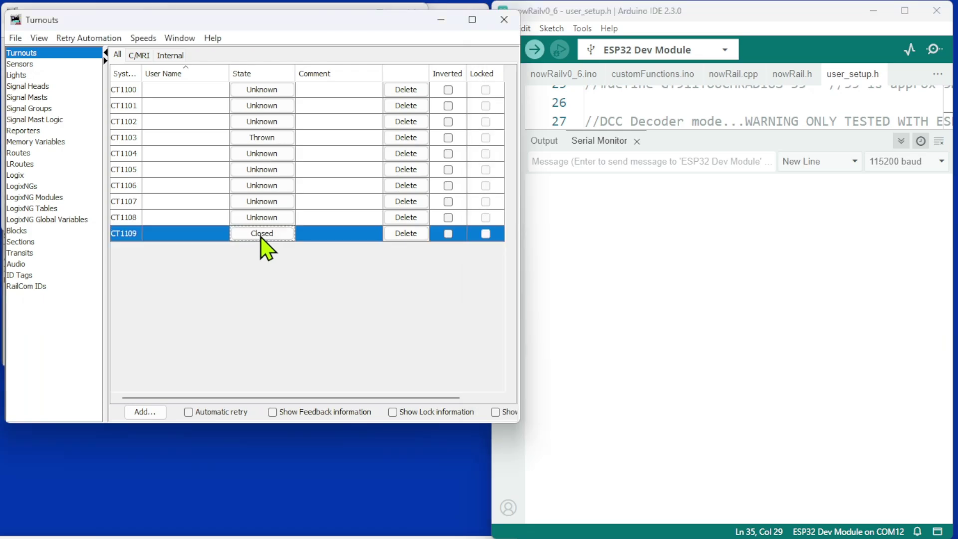
{"action": "left_click", "coordinate": [262, 235]}
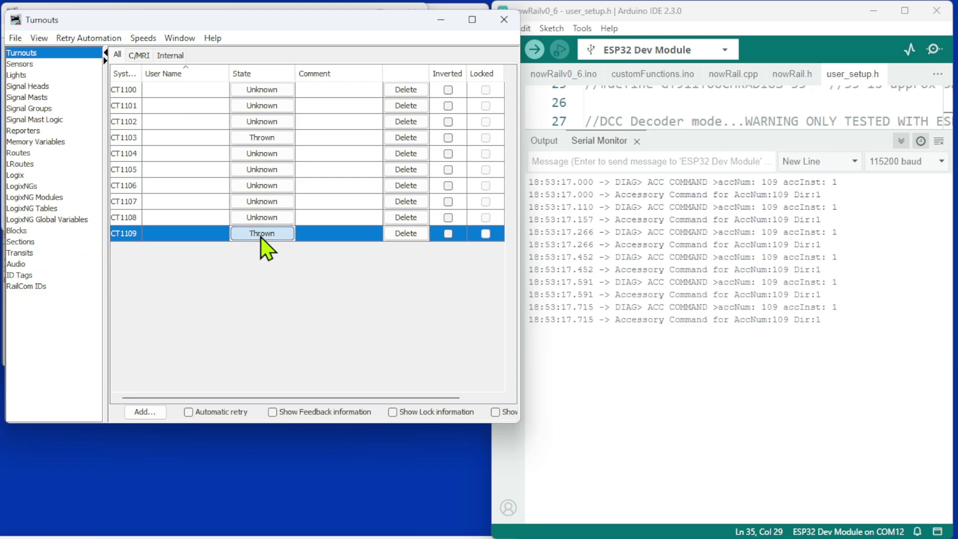
{"action": "left_click", "coordinate": [261, 238]}
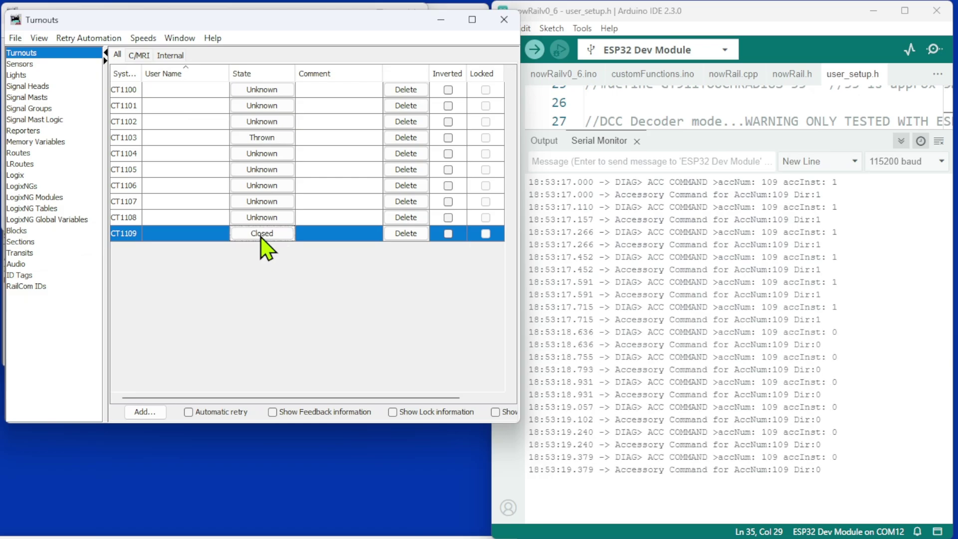
{"action": "left_click", "coordinate": [263, 202]}
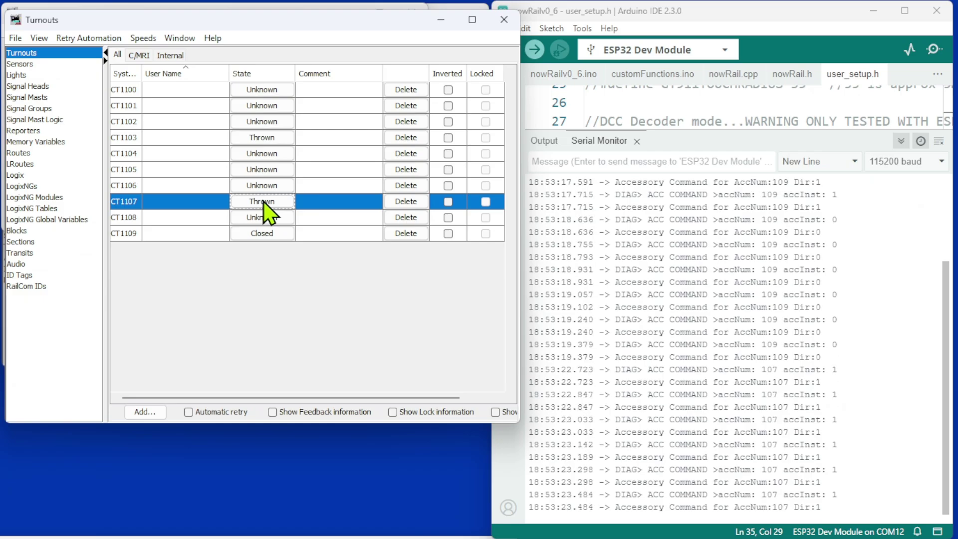
{"action": "left_click", "coordinate": [262, 201]}
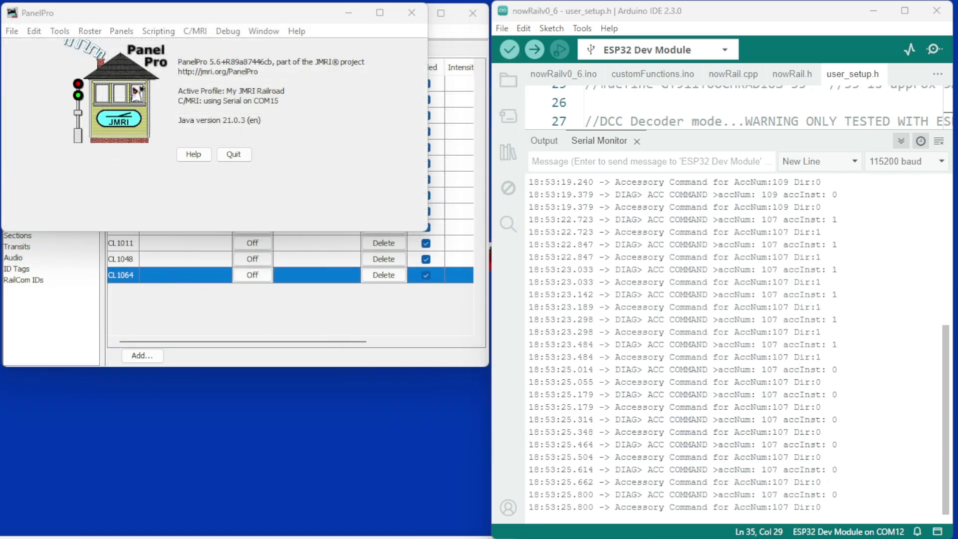
Step: Open the Sensors table from the PanelPro main window and move it clear of the Serial Monitor output
{"action": "left_click", "coordinate": [60, 32]}
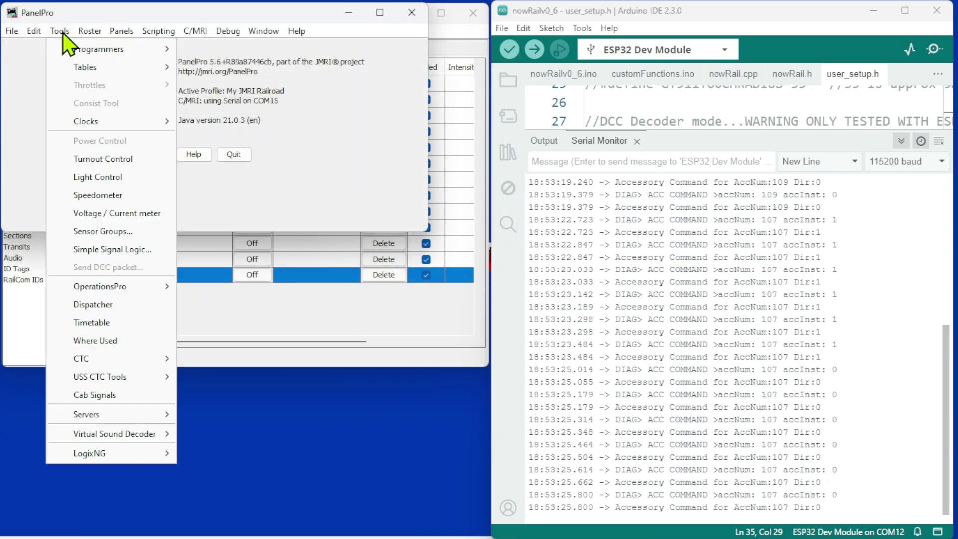
{"action": "mouse_move", "coordinate": [92, 68]}
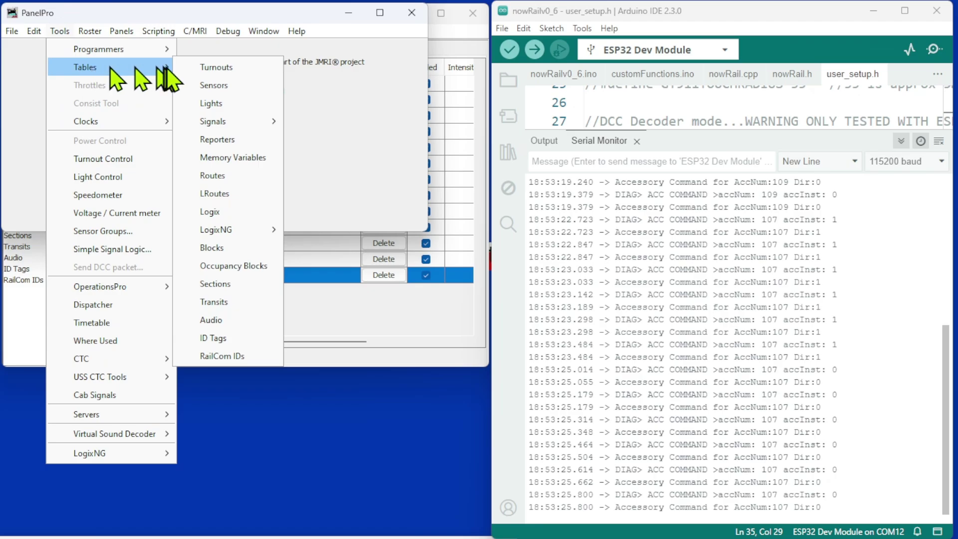
{"action": "left_click", "coordinate": [218, 85]}
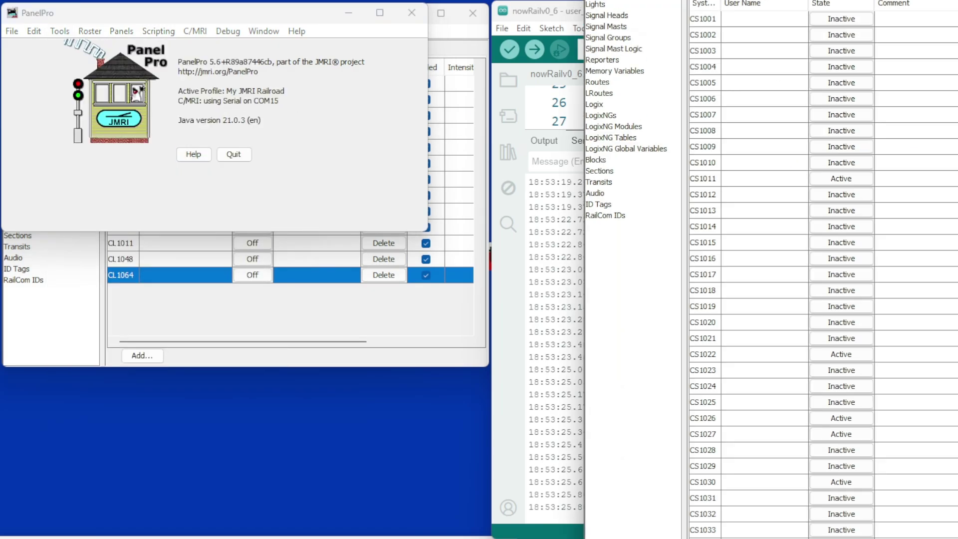
{"action": "left_click_drag", "start_coordinate": [833, 2], "coordinate": [274, 1]}
{"action": "left_click_drag", "start_coordinate": [271, 1], "coordinate": [269, 6]}
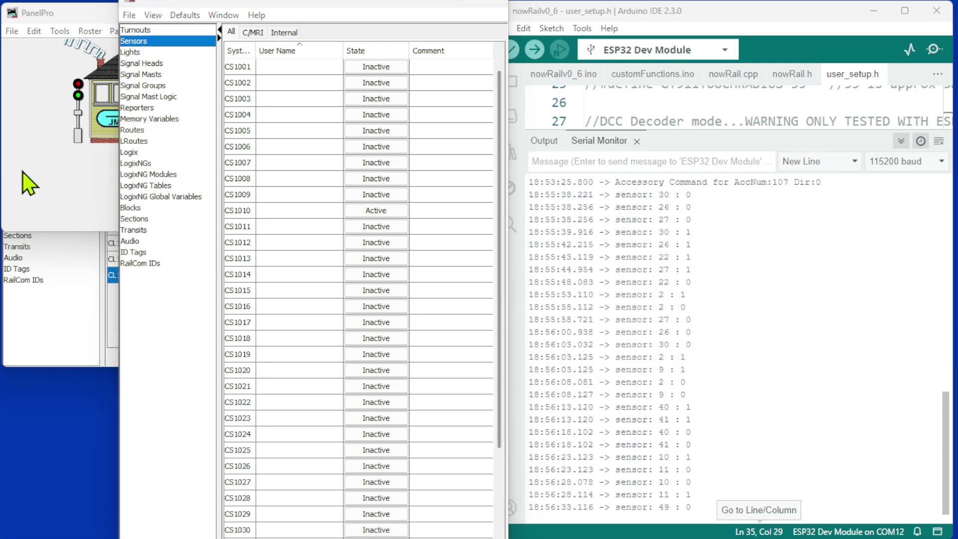
Step: Open the C/MRI Monitor from the PanelPro main window in a taller window and freeze its packet display
{"action": "left_click", "coordinate": [44, 173]}
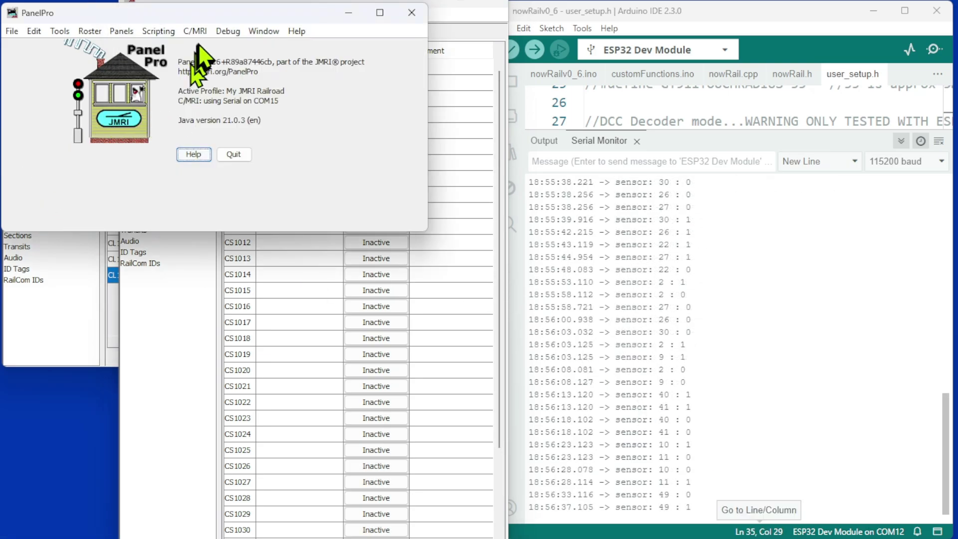
{"action": "left_click", "coordinate": [198, 31]}
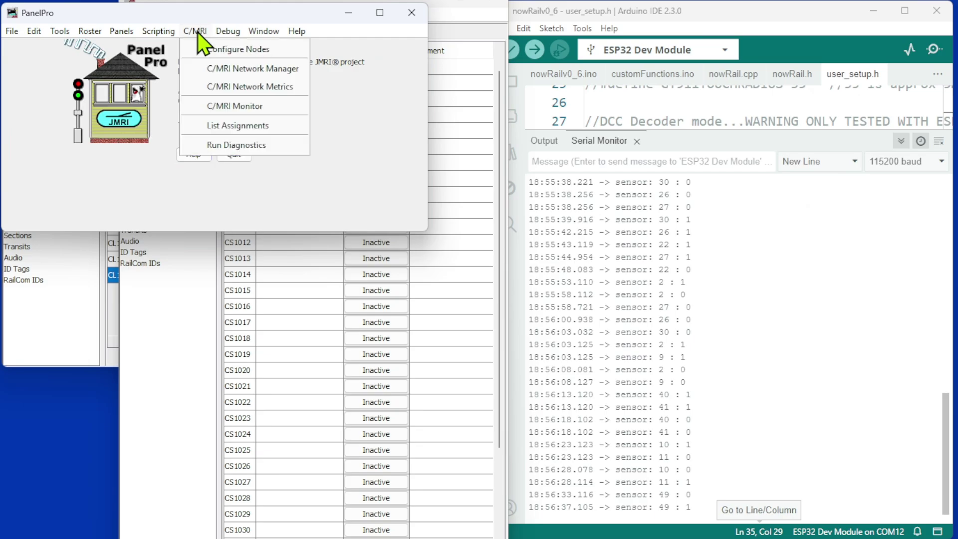
{"action": "left_click", "coordinate": [220, 105]}
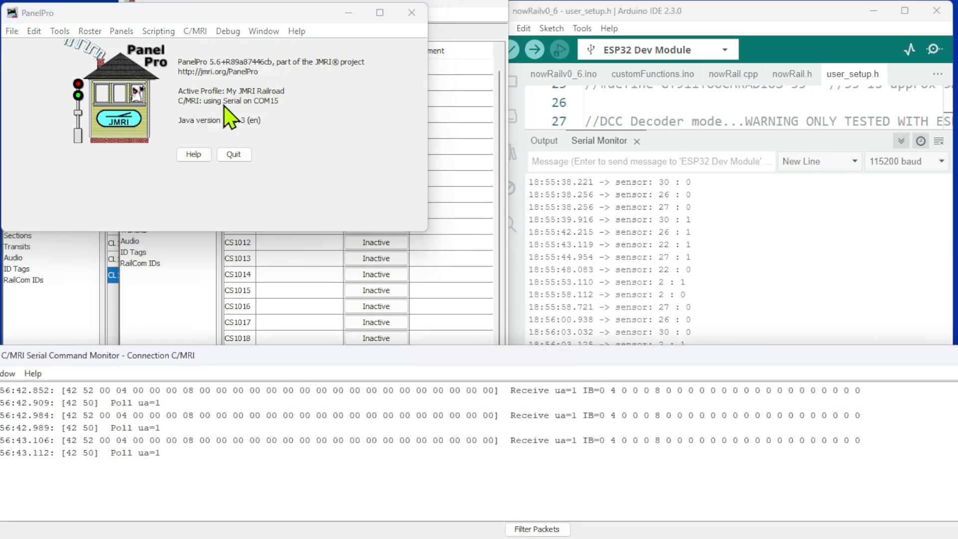
{"action": "left_click_drag", "start_coordinate": [318, 356], "coordinate": [317, 85]}
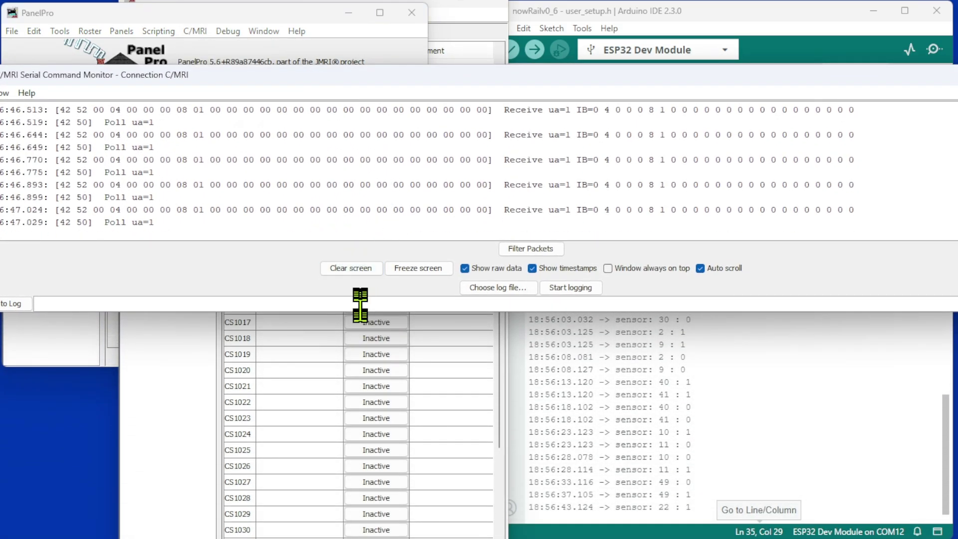
{"action": "left_click_drag", "start_coordinate": [359, 314], "coordinate": [330, 460]}
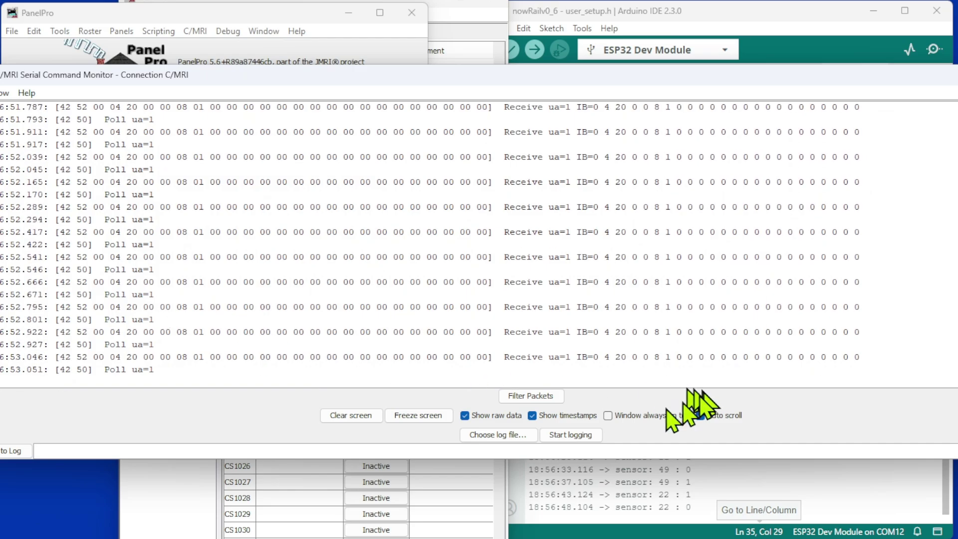
{"action": "left_click", "coordinate": [406, 417]}
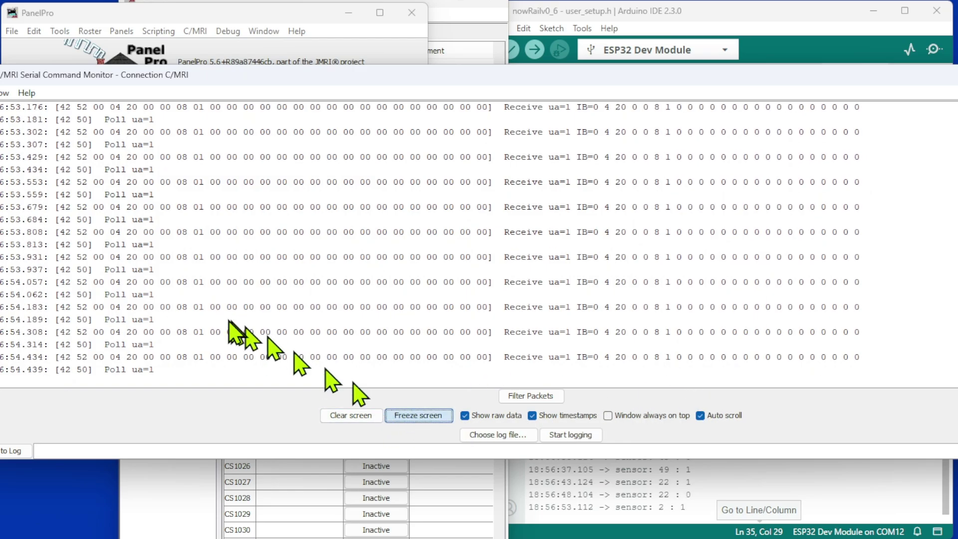